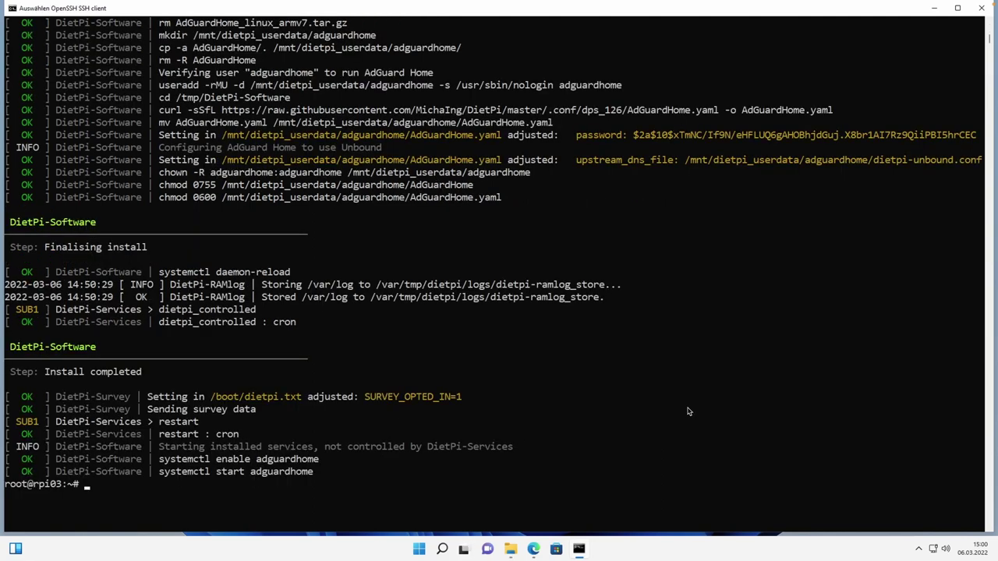
Scroll back through the terminal output to review the Unbound and AdGuard Home install log.
scroll(689, 412, up, 2)
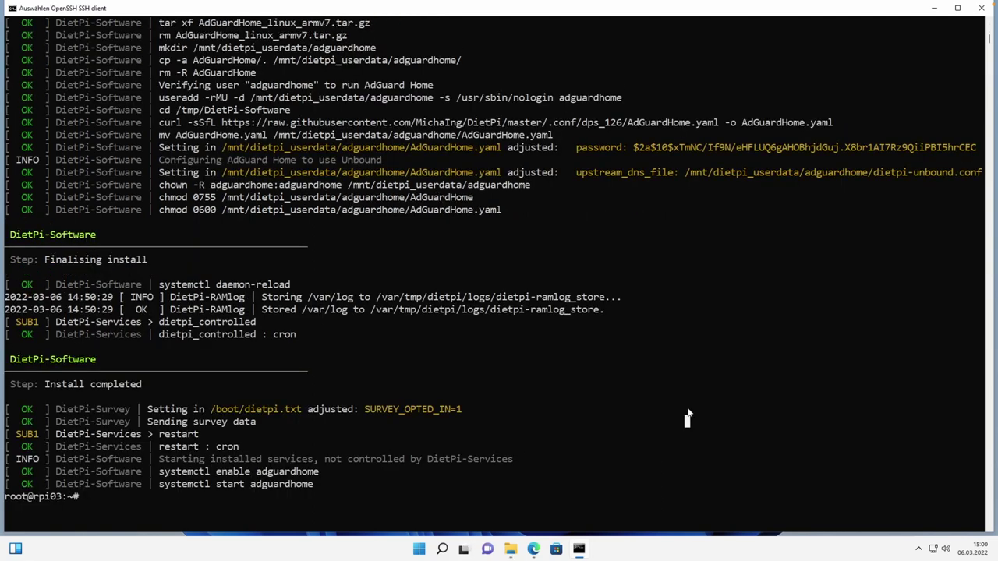
scroll(688, 412, up, 20)
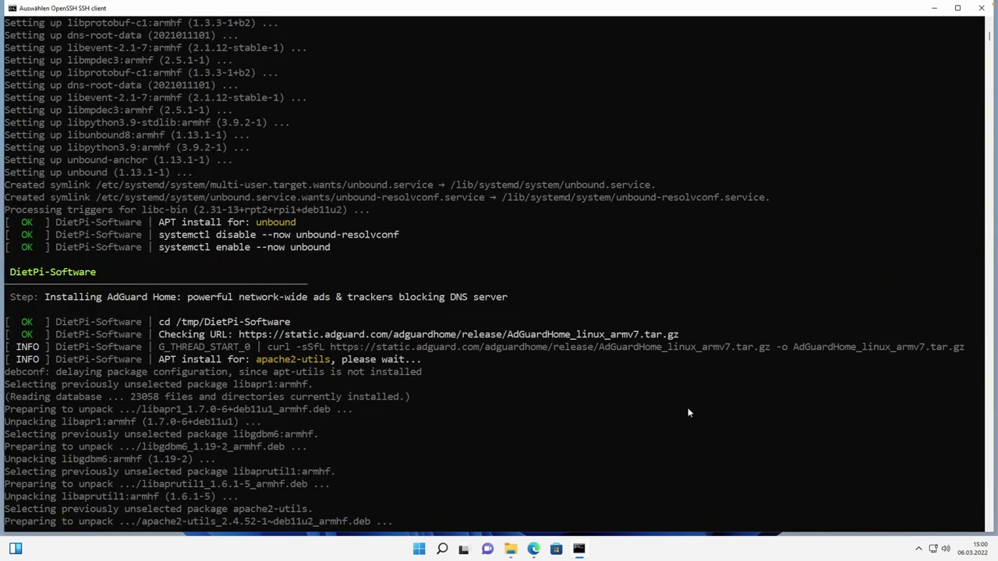
scroll(689, 412, up, 13)
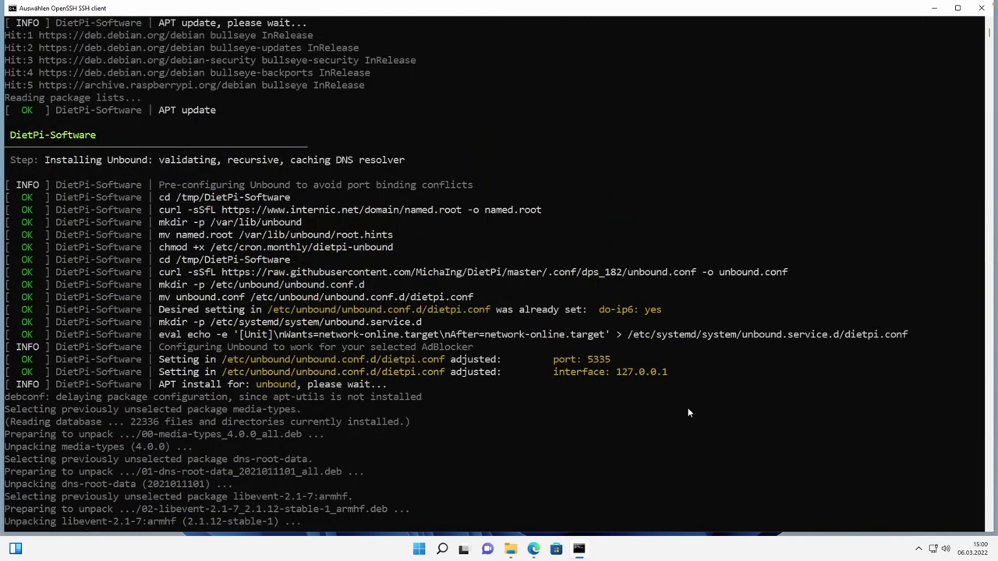
scroll(689, 411, up, 1)
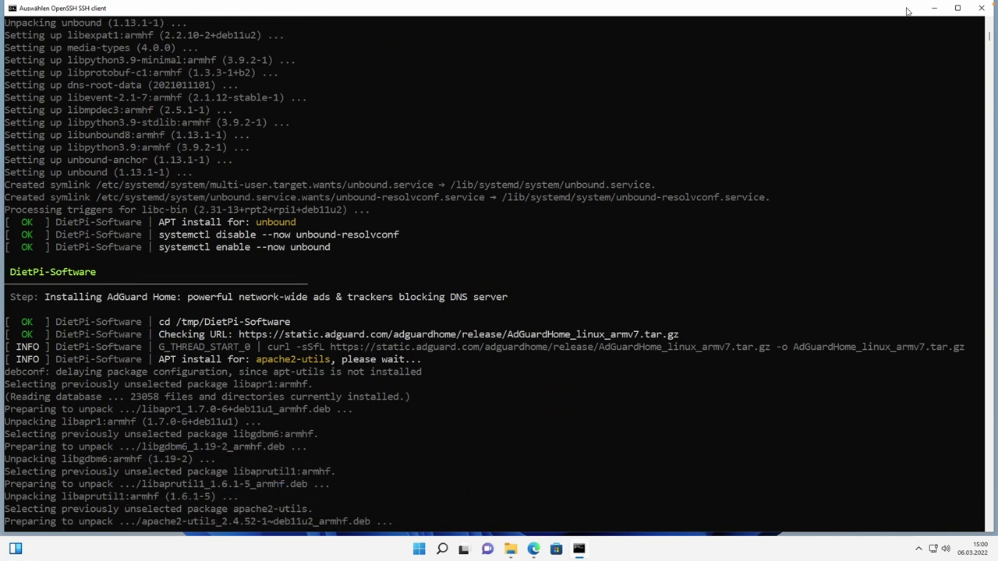
Switch to Edge and log in to AdGuard Home as 'admin' with the account password.
click(935, 12)
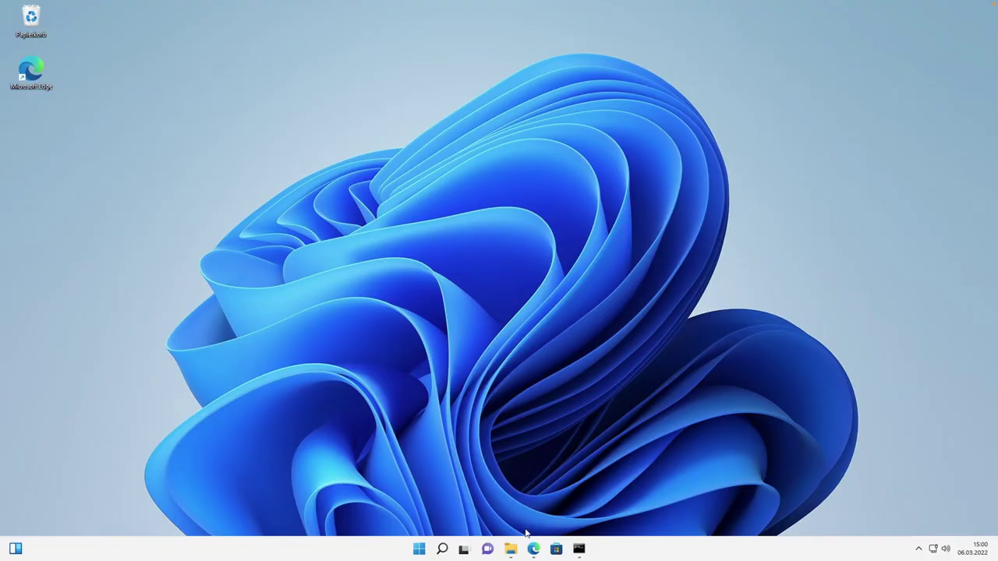
click(534, 550)
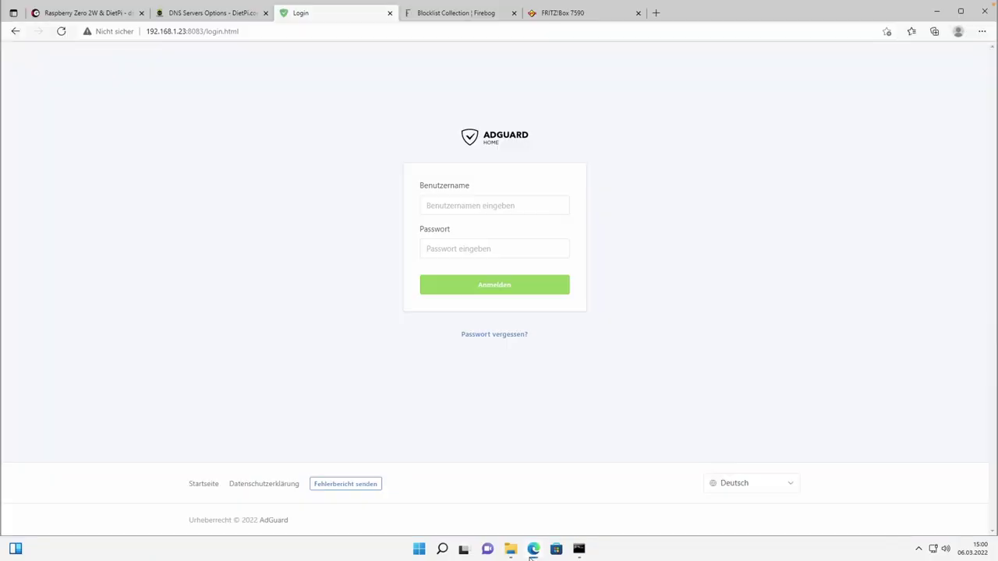
click(439, 205)
text(admin)
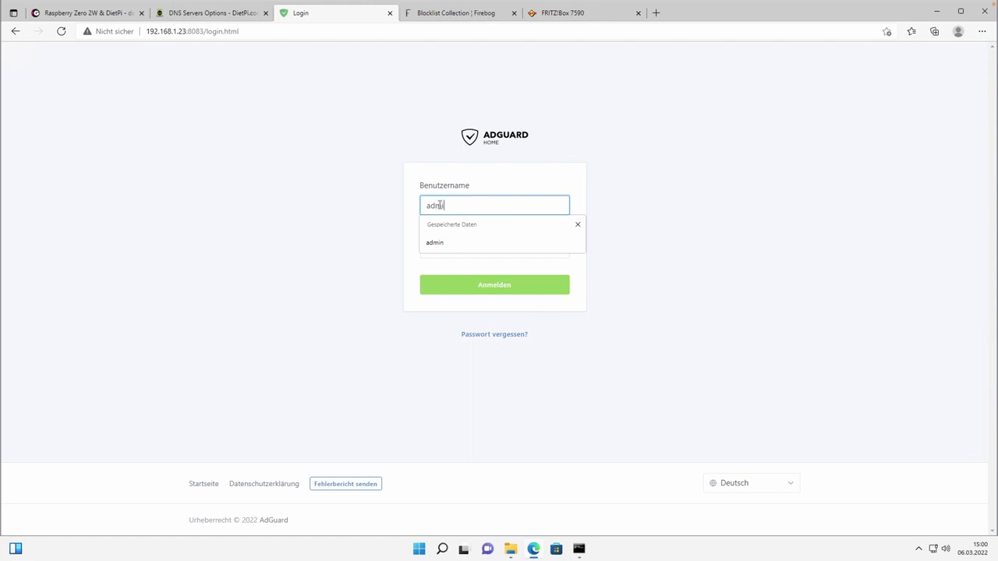
key(Tab)
text(******)
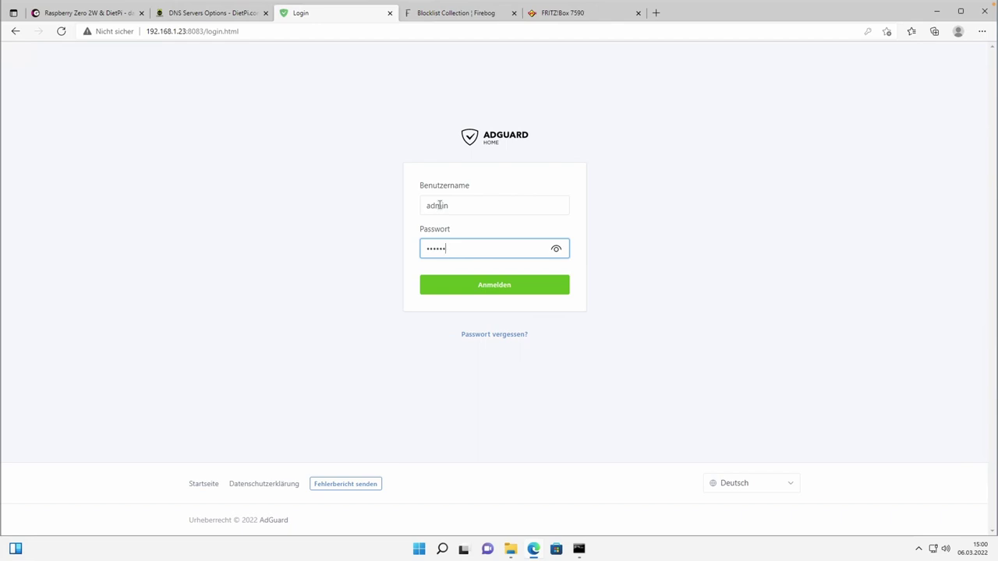
key(Return)
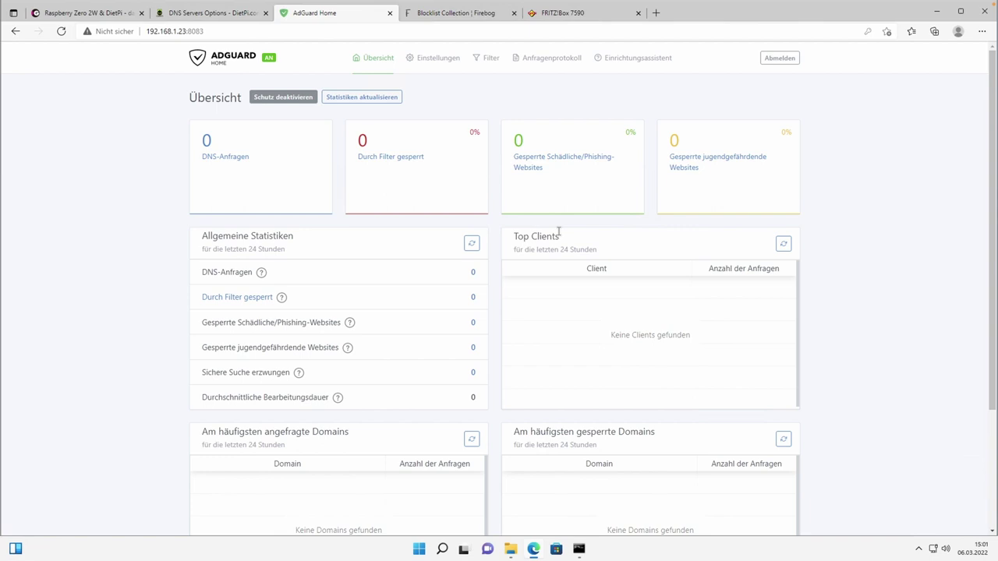
In Allgemeine Einstellungen, enable Internetsicherheit, Kindersicherung and Sichere Suche.
mouse_move(429, 62)
click(435, 92)
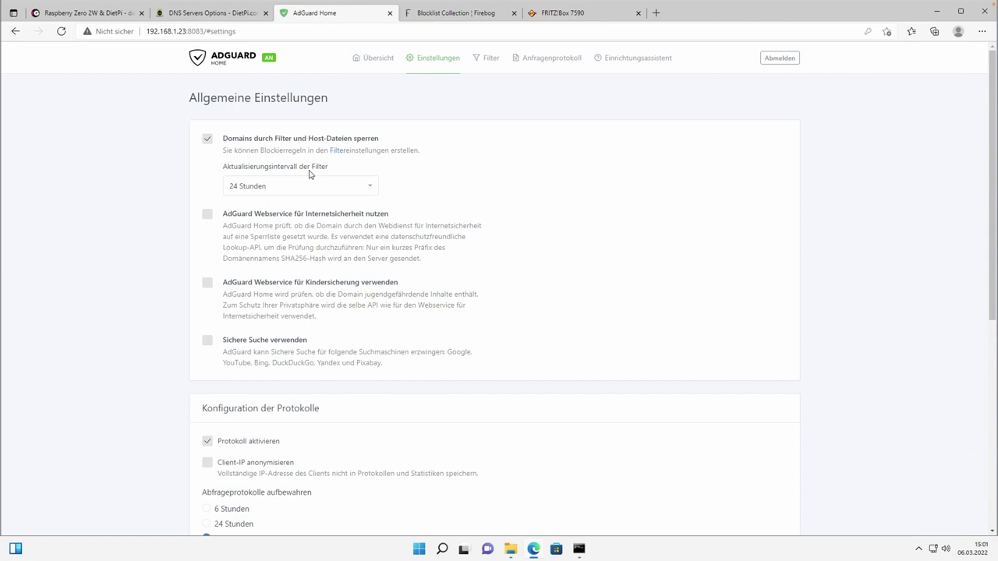
click(206, 220)
click(207, 283)
click(209, 341)
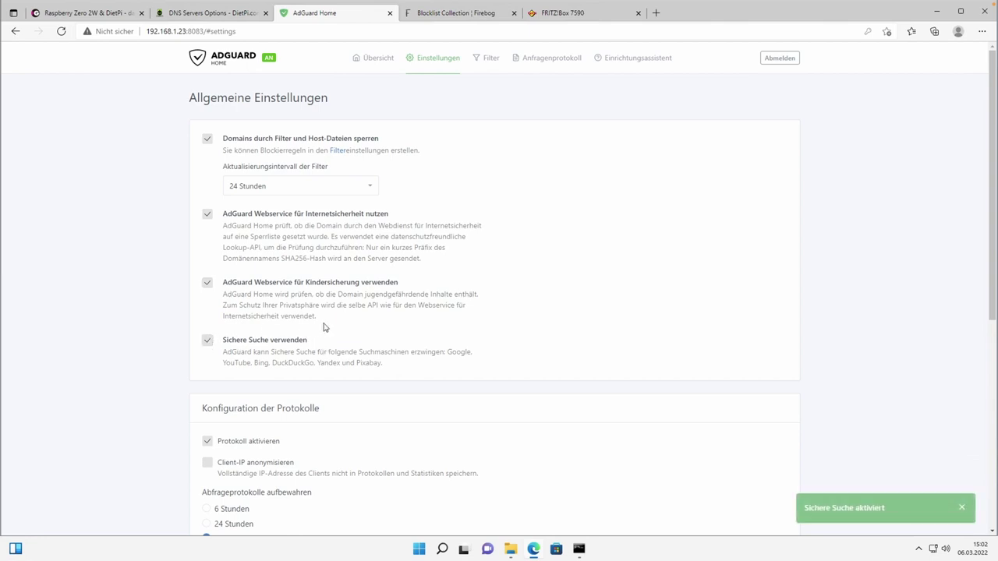
Save the Statistikkonfiguration with query logs kept 7 Tage and statistics 24 Stunden.
scroll(390, 337, down, 3)
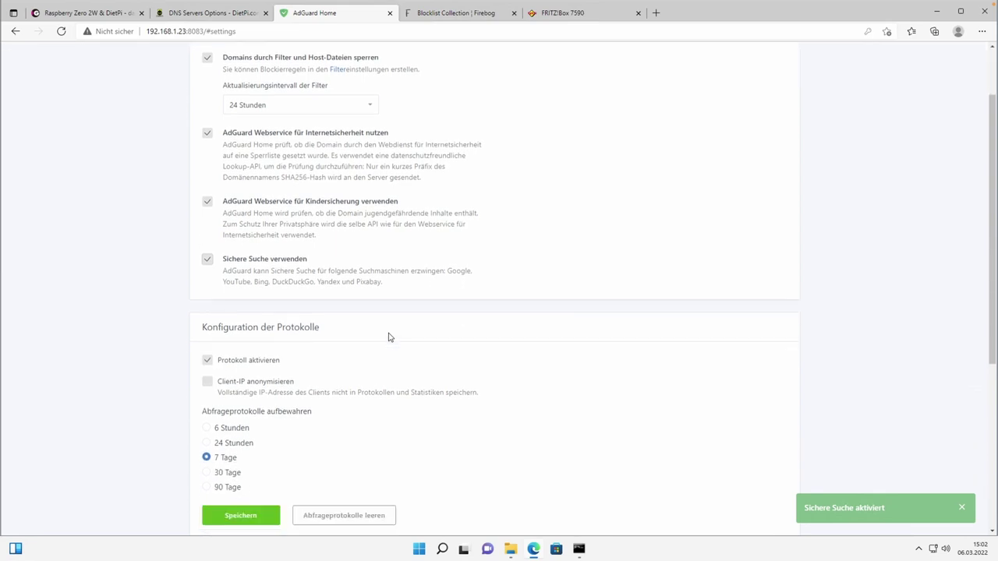
scroll(390, 337, down, 1)
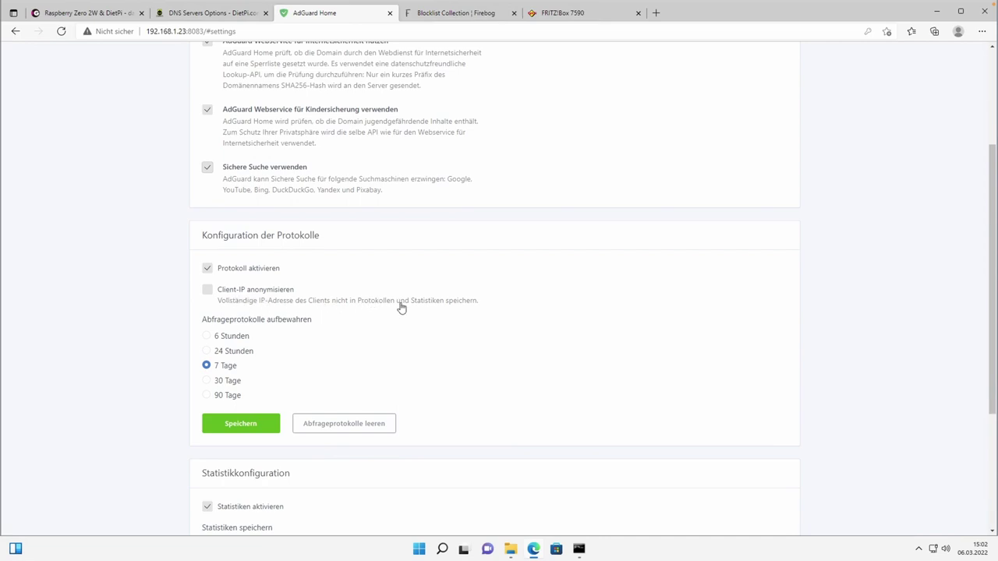
scroll(422, 311, down, 2)
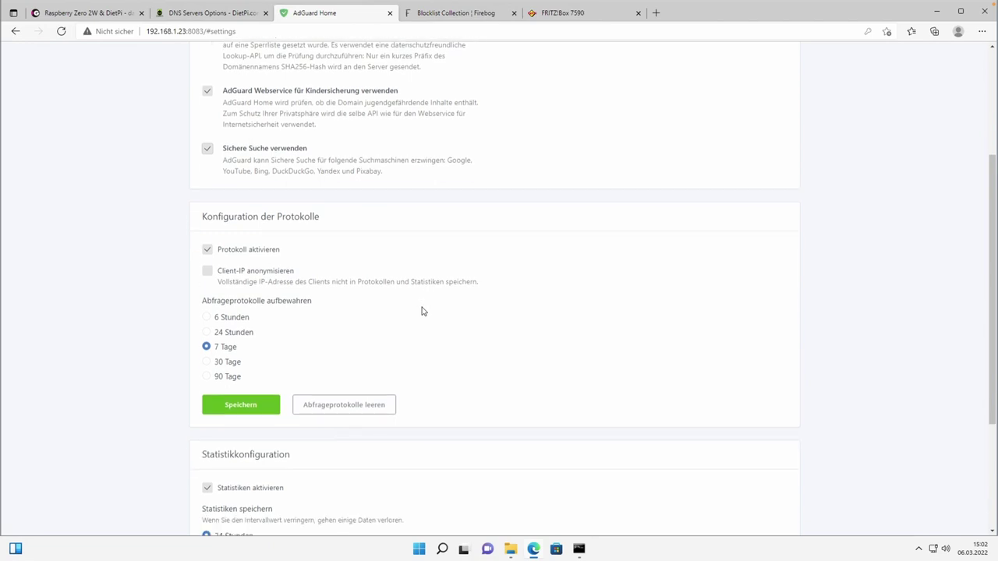
scroll(422, 311, down, 3)
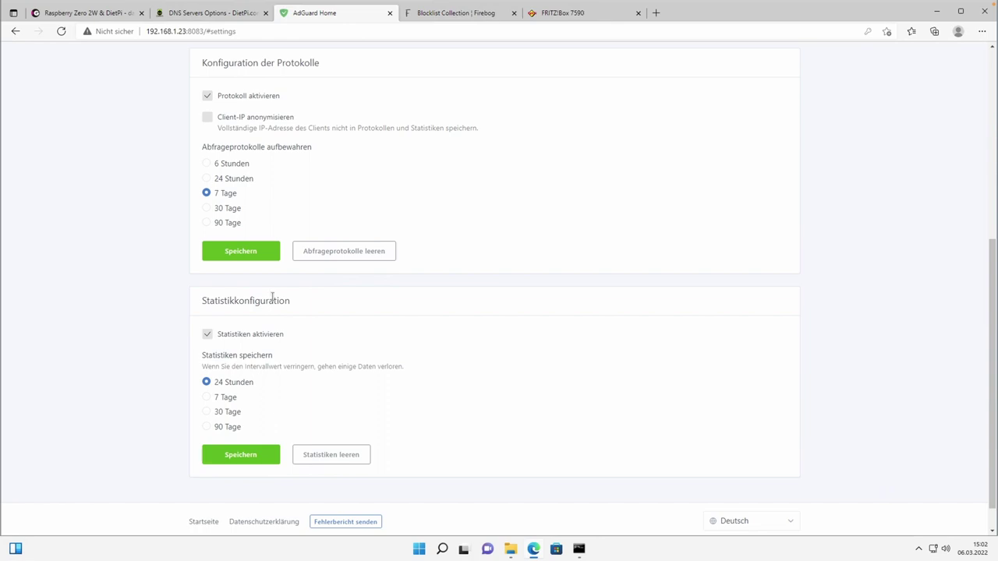
scroll(272, 300, up, 3)
scroll(272, 299, down, 3)
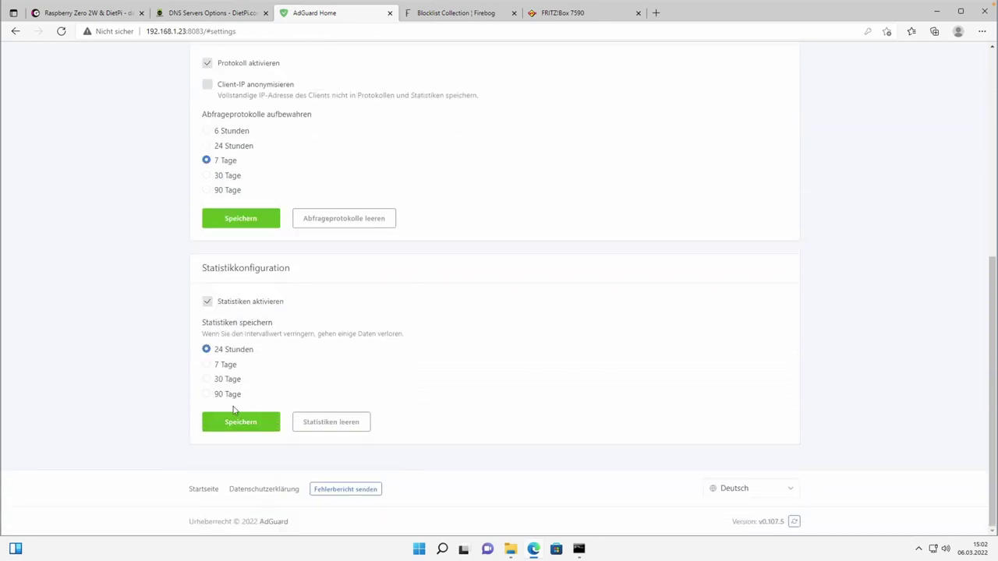
click(226, 430)
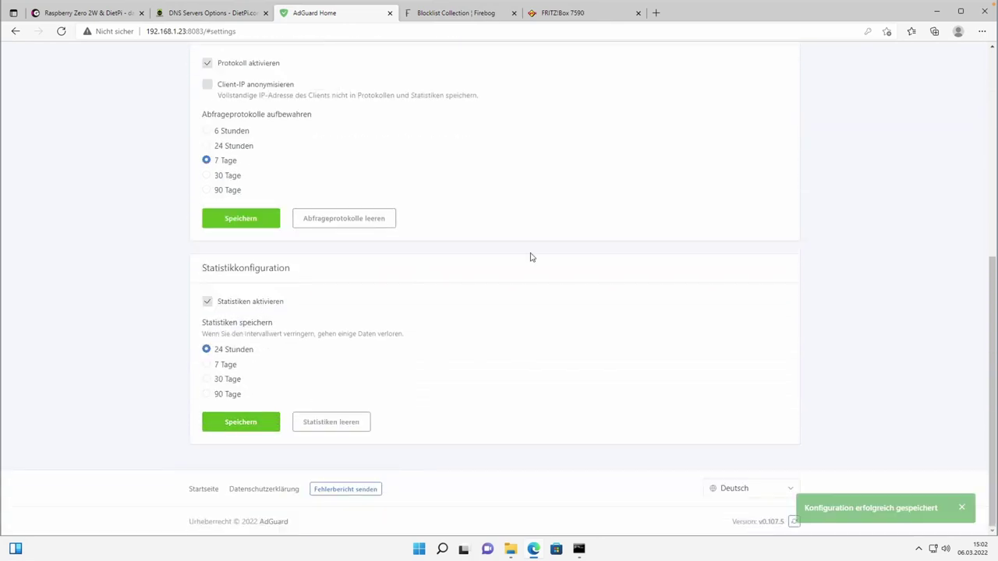
scroll(530, 257, up, 3)
scroll(531, 258, up, 3)
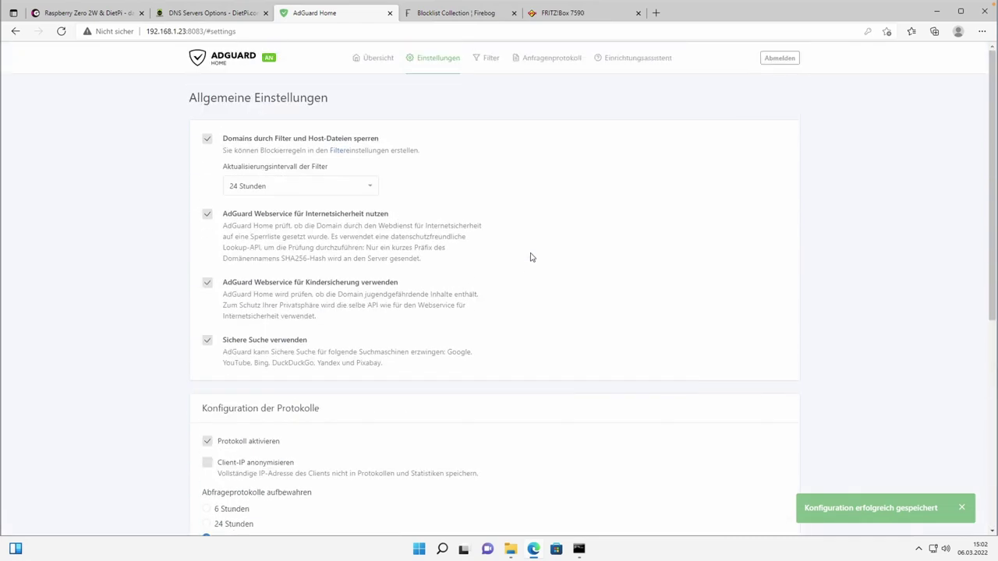
Review the DNS-Einstellungen page from top to bottom.
mouse_move(434, 61)
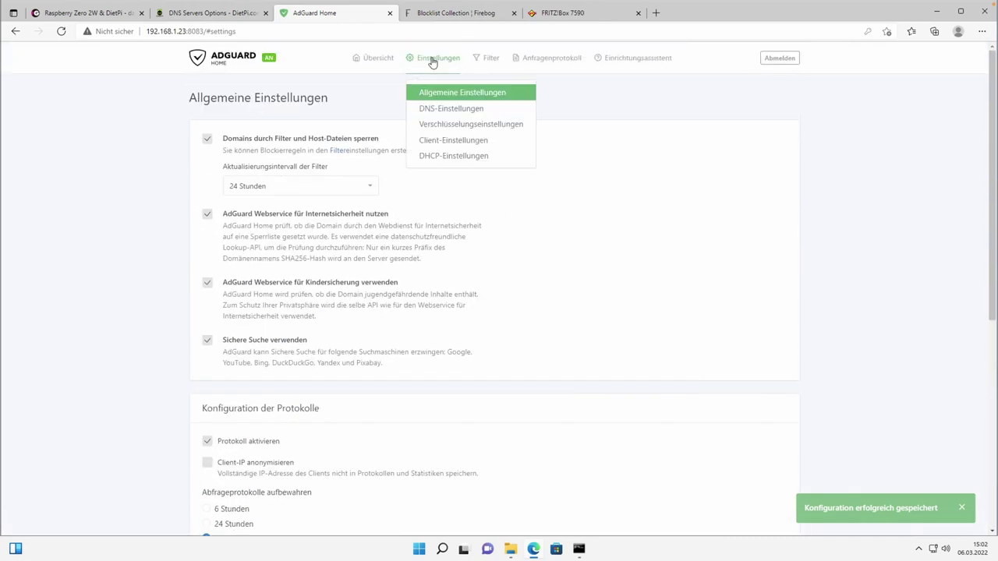
click(439, 109)
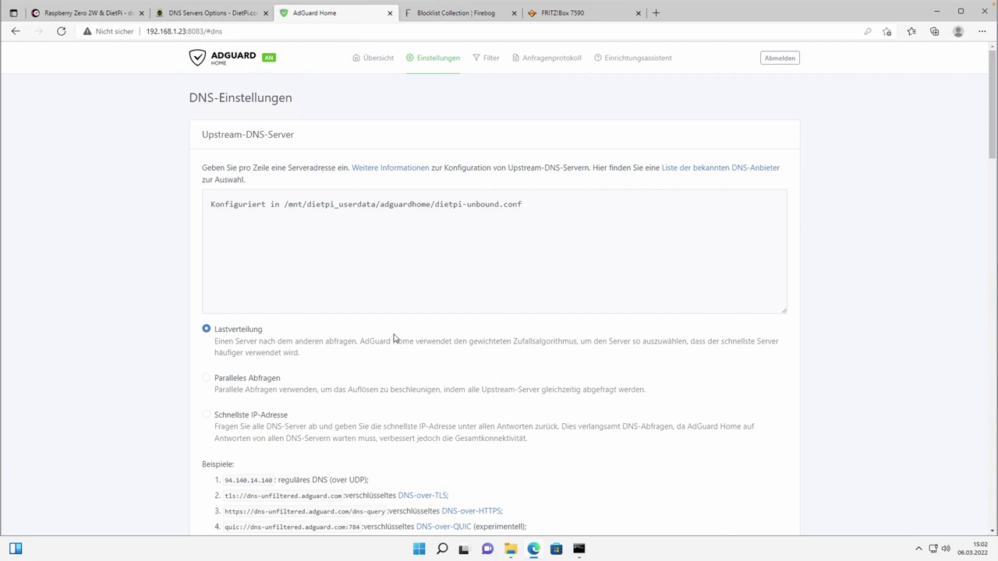
scroll(456, 323, down, 1)
scroll(456, 323, down, 3)
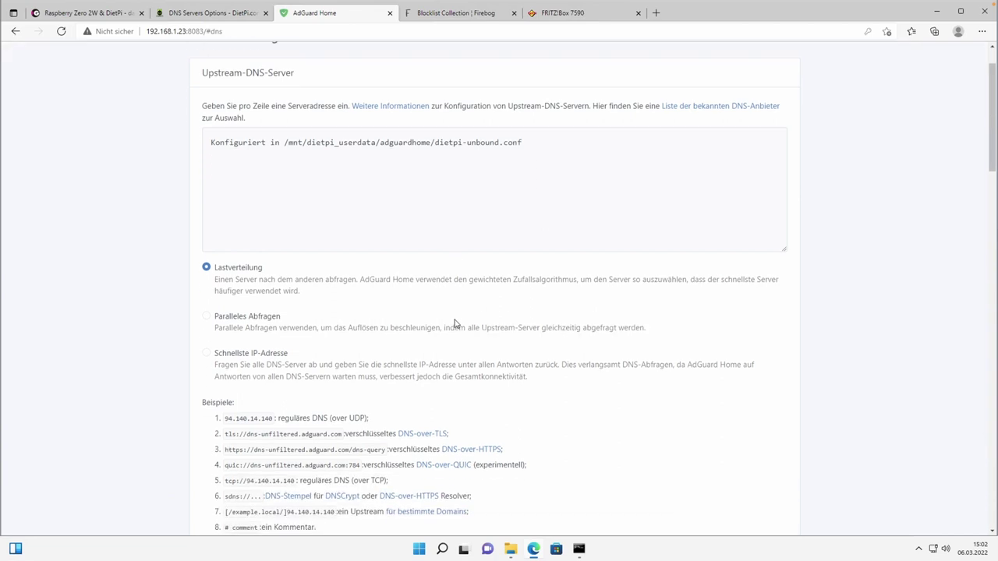
scroll(457, 324, down, 4)
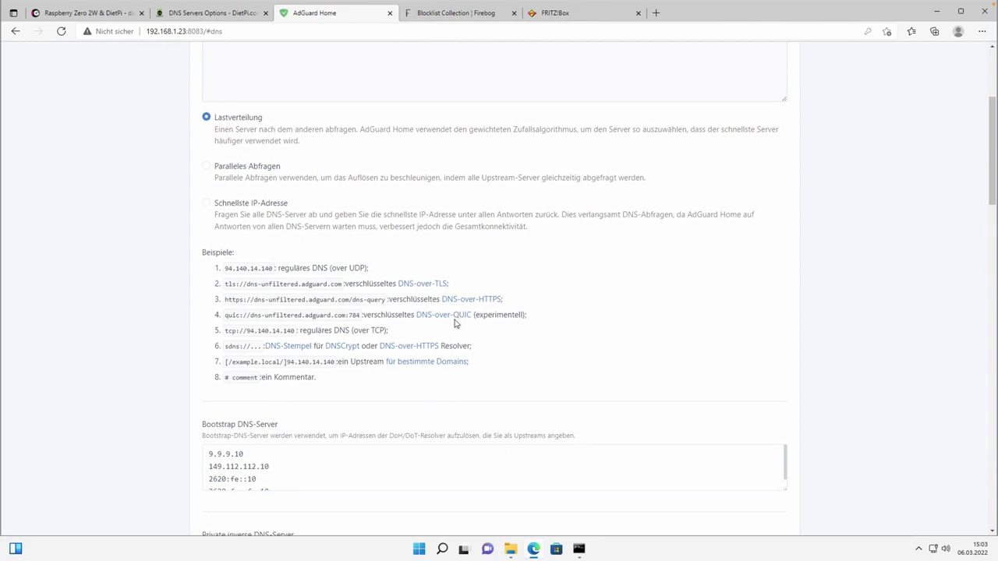
scroll(456, 324, down, 2)
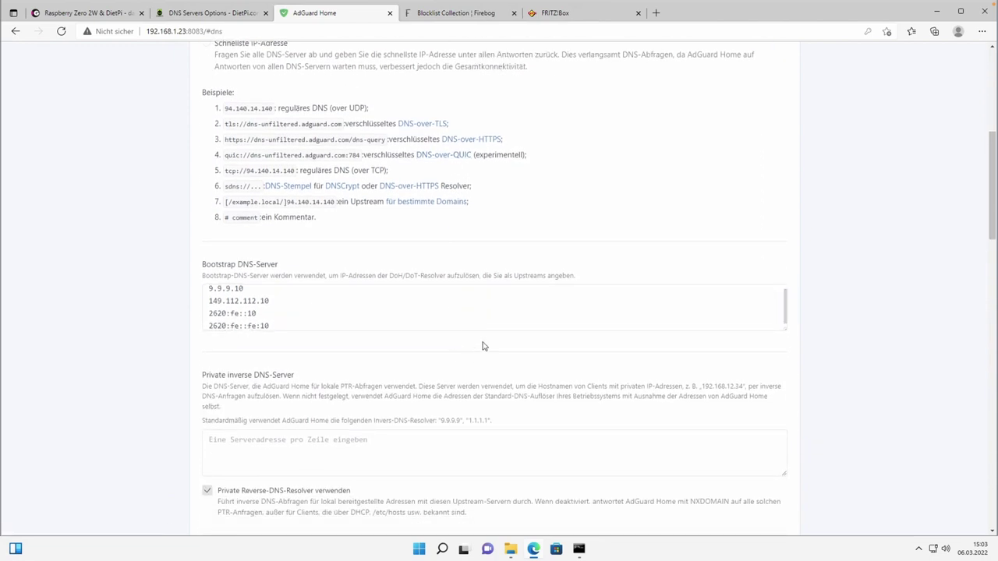
scroll(484, 342, up, 6)
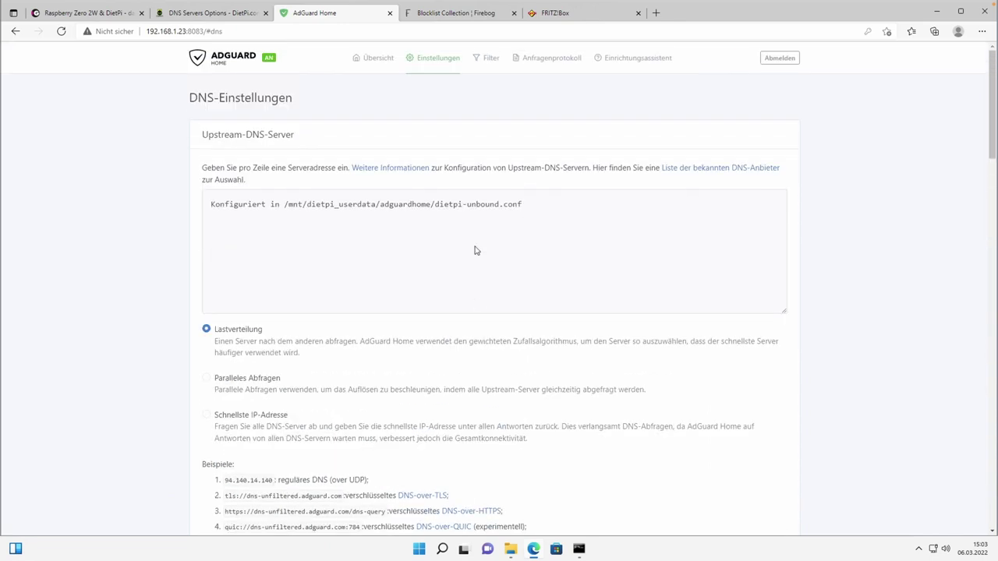
Check the Verschlüsselungseinstellungen, with encryption off and ports 443, 853 and 784.
click(435, 64)
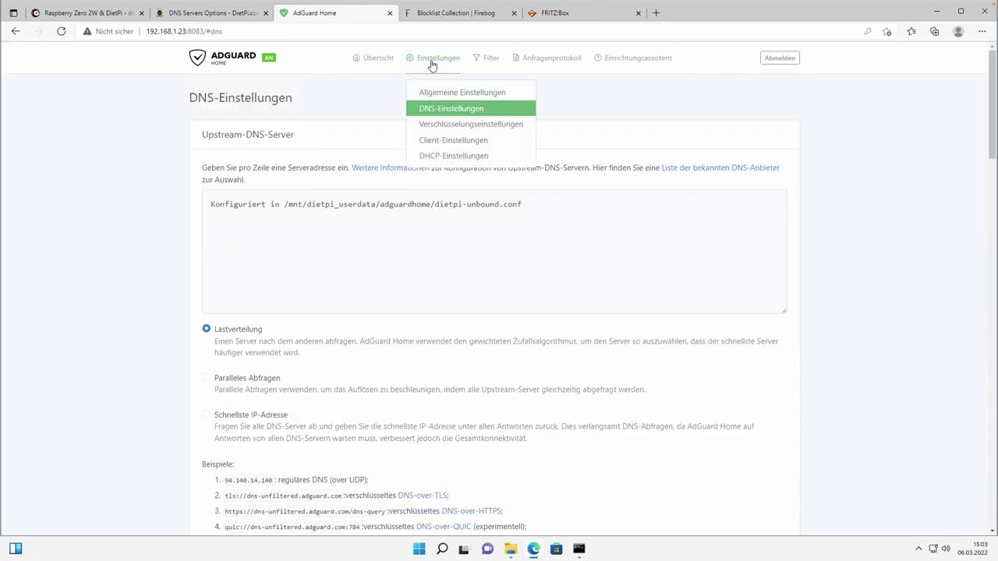
click(448, 124)
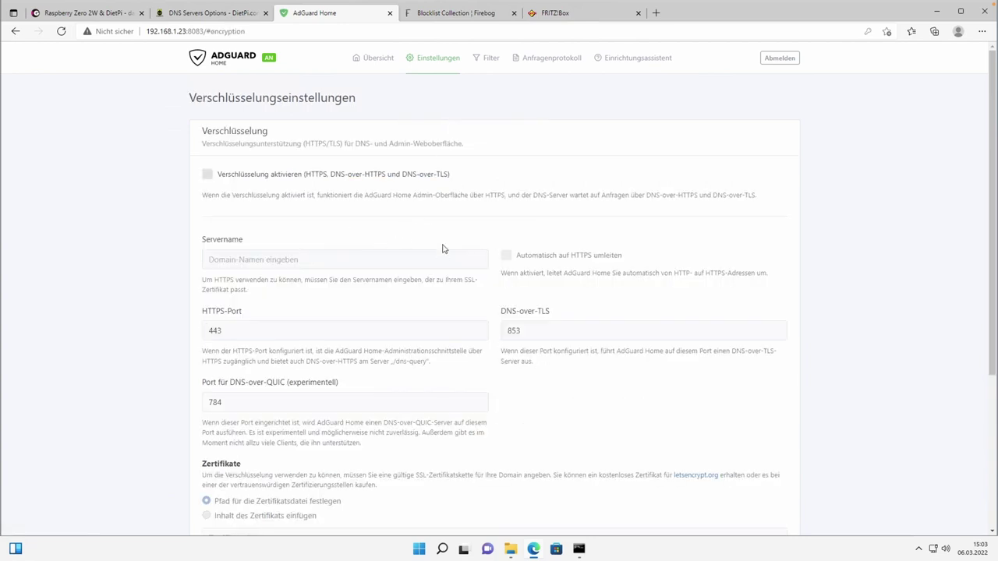
scroll(443, 249, down, 2)
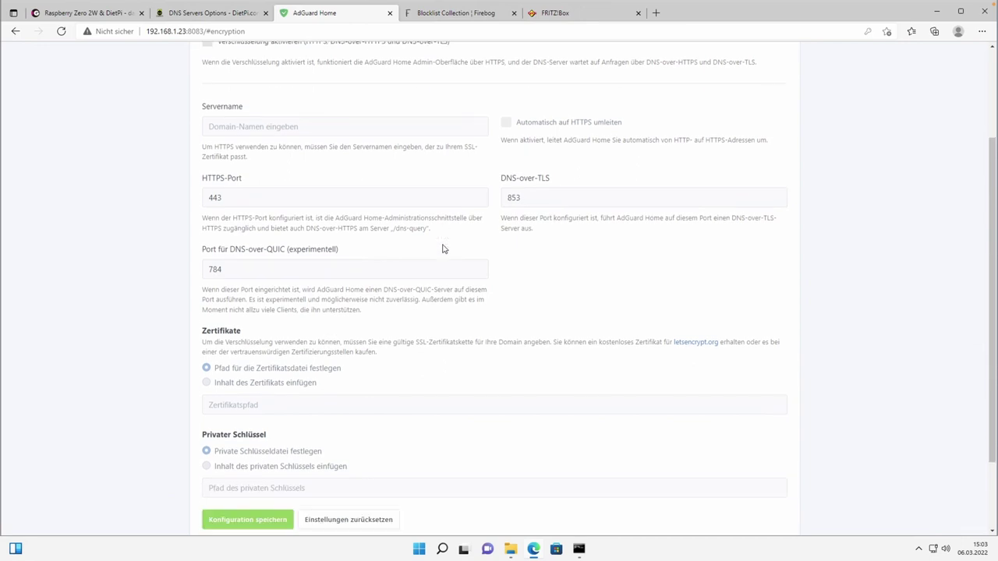
scroll(442, 249, up, 2)
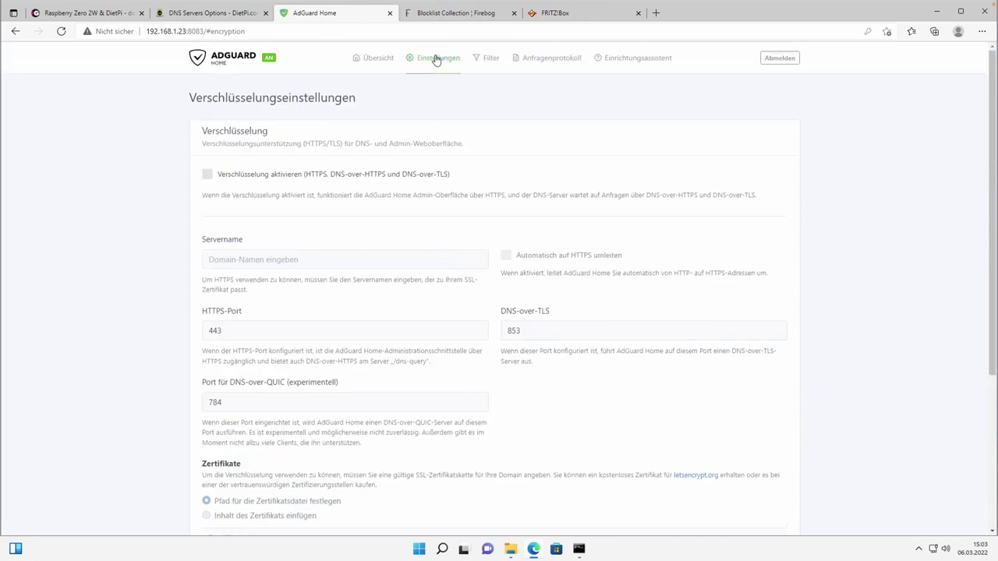
On Client-Einstellungen, start a new client and look at the tag list without choosing one.
mouse_move(434, 63)
click(445, 140)
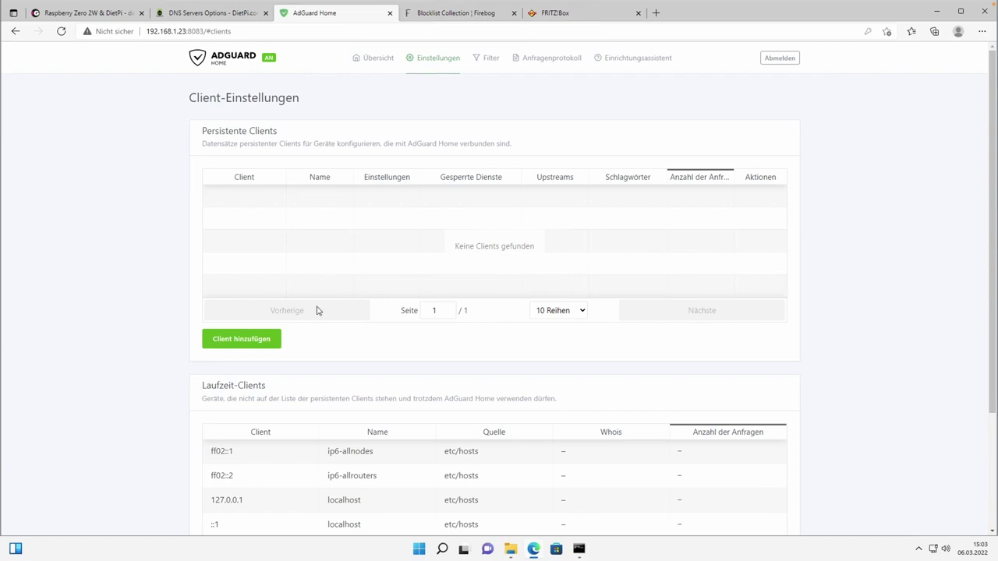
click(231, 345)
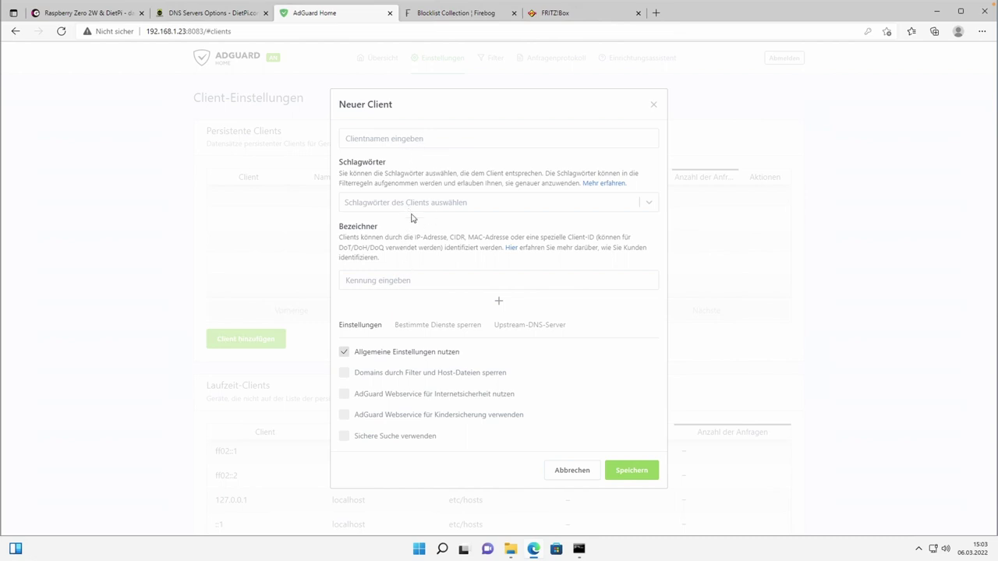
click(435, 204)
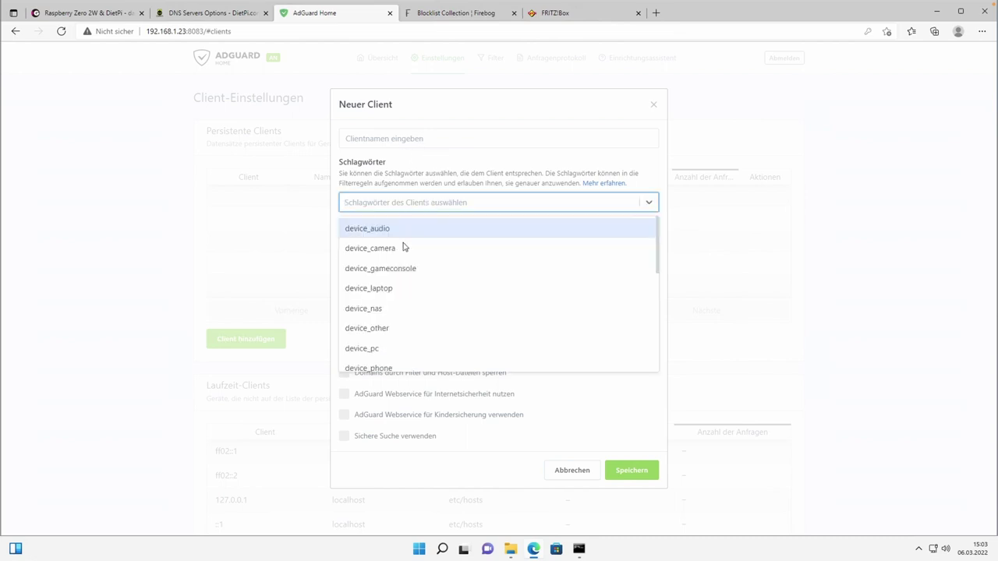
click(445, 168)
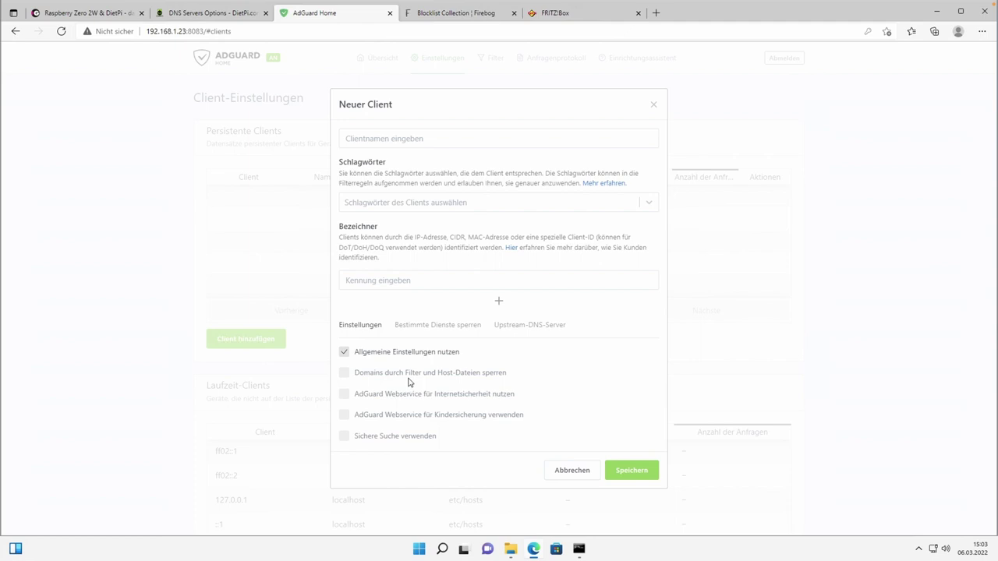
Review the blocked-services and upstream DNS options, then close the form without saving.
click(445, 326)
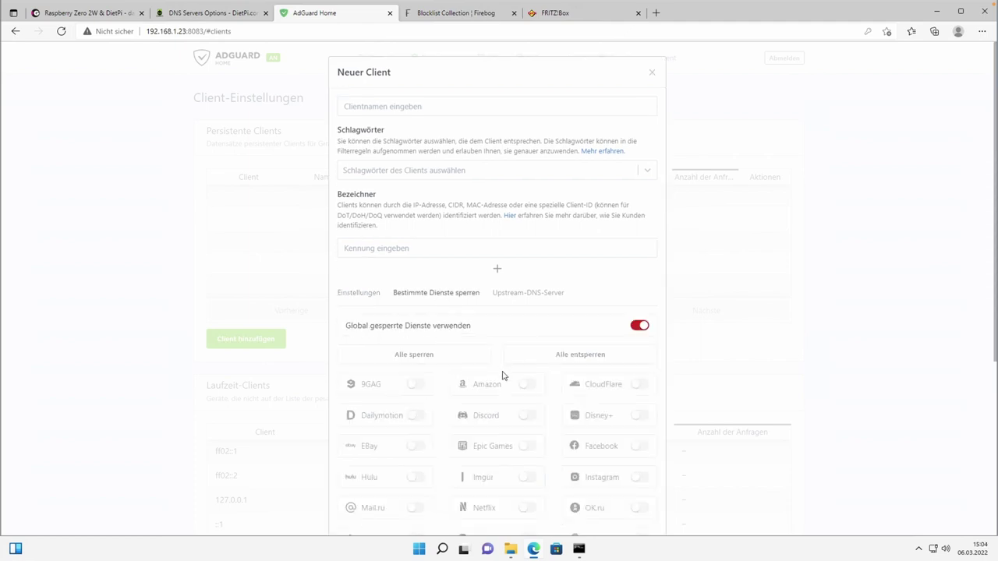
click(509, 295)
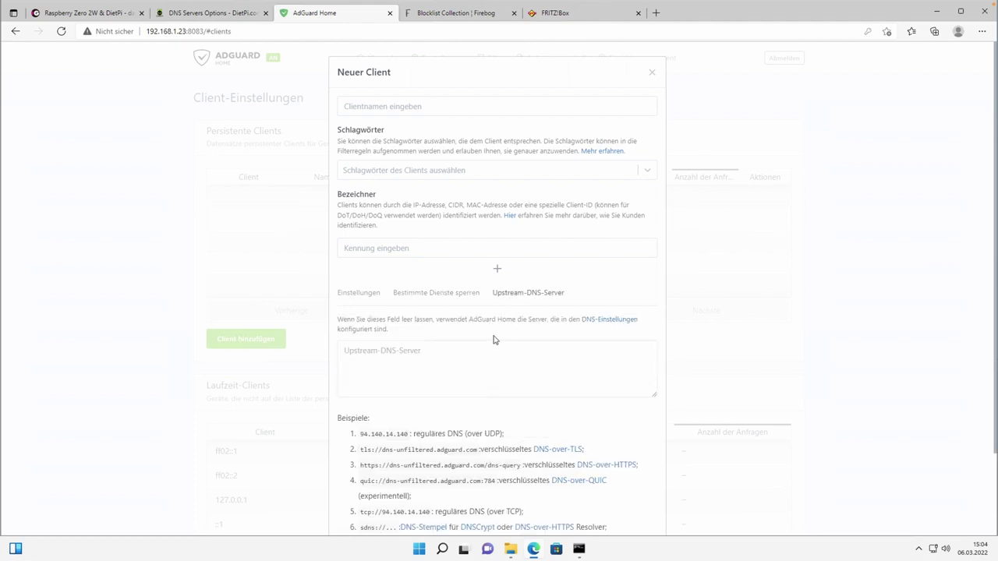
click(363, 295)
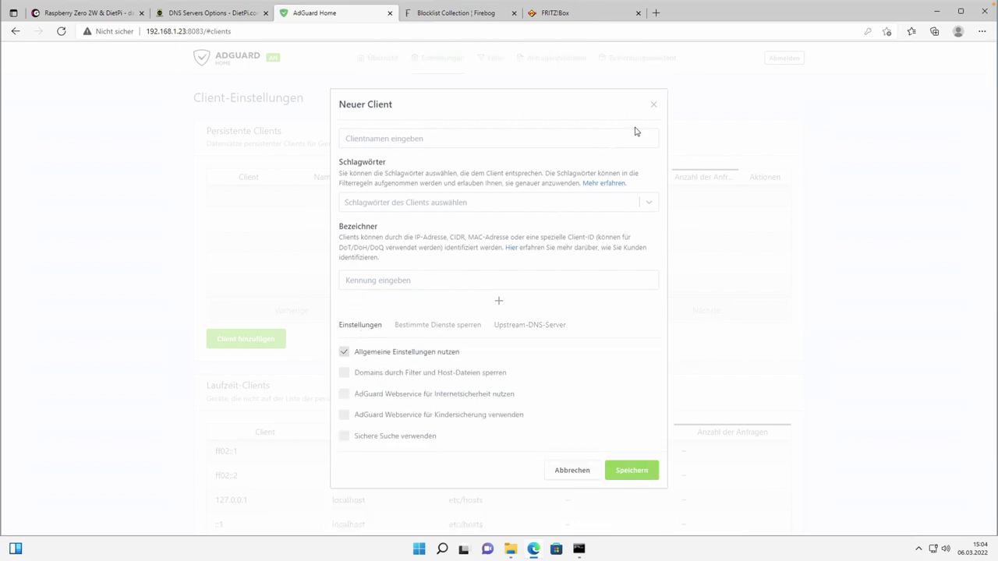
click(653, 107)
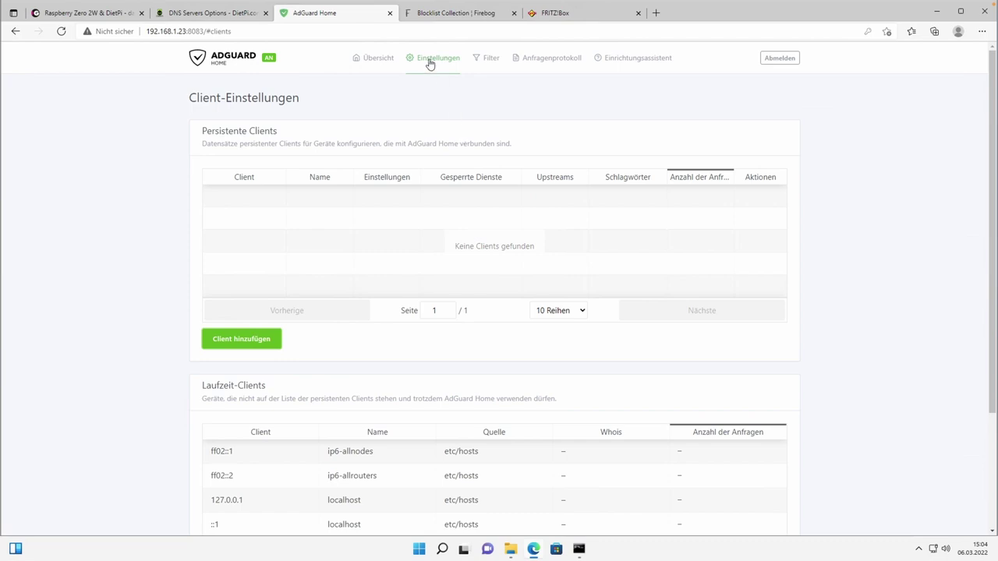
Glance at DHCP-Einstellungen, then open the DNS-Sperrliste showing only the AdGuard DNS filter.
mouse_move(429, 64)
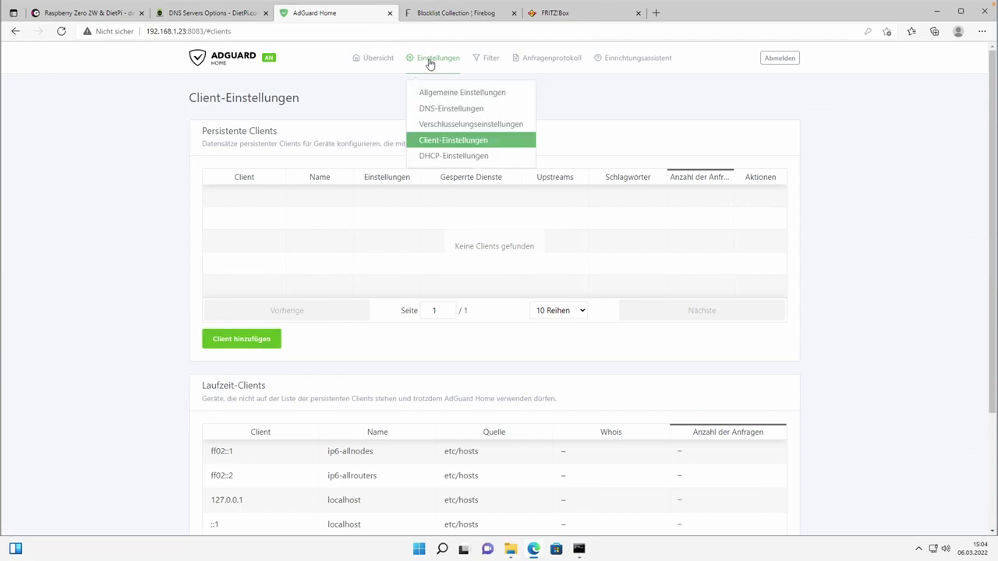
click(454, 157)
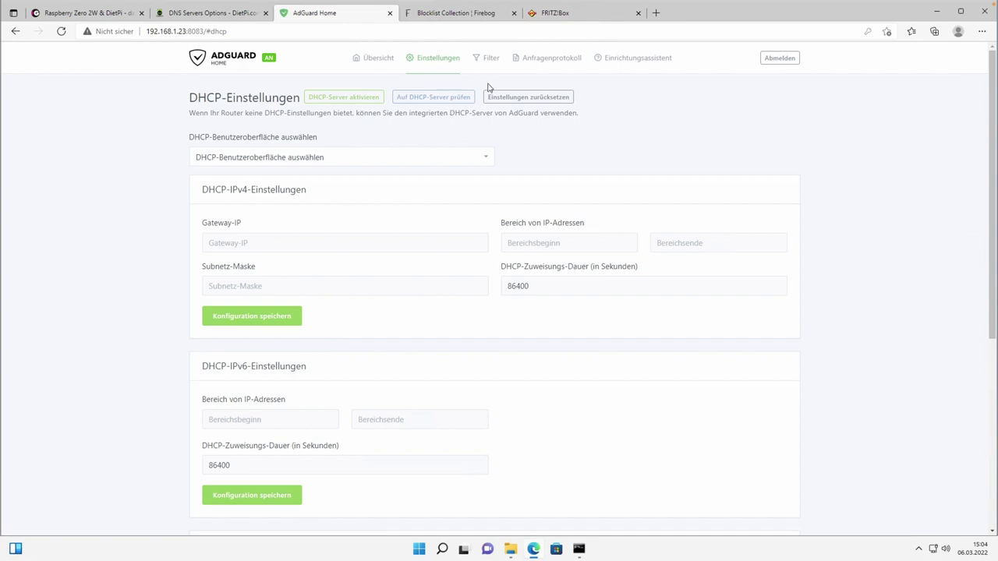
mouse_move(488, 62)
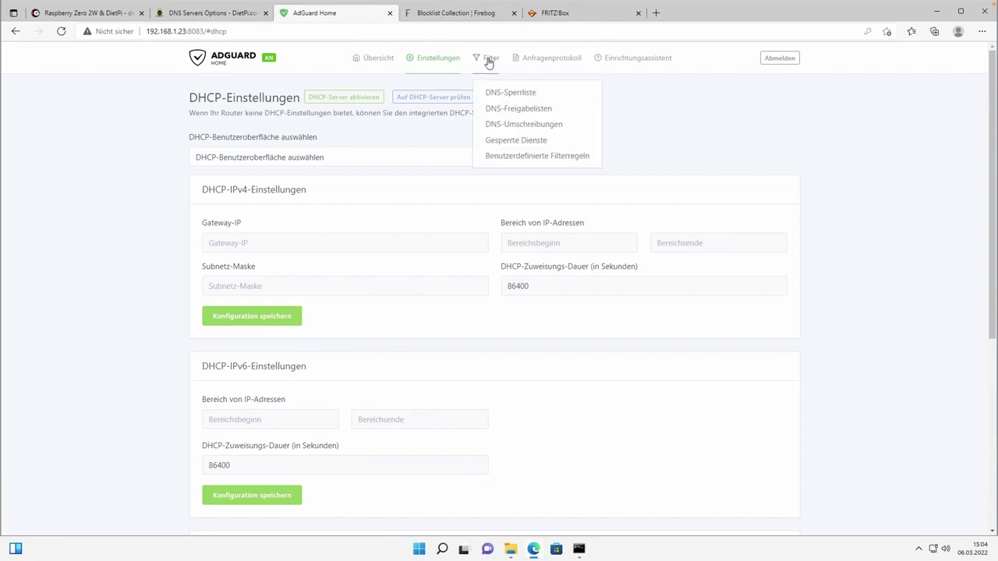
click(501, 94)
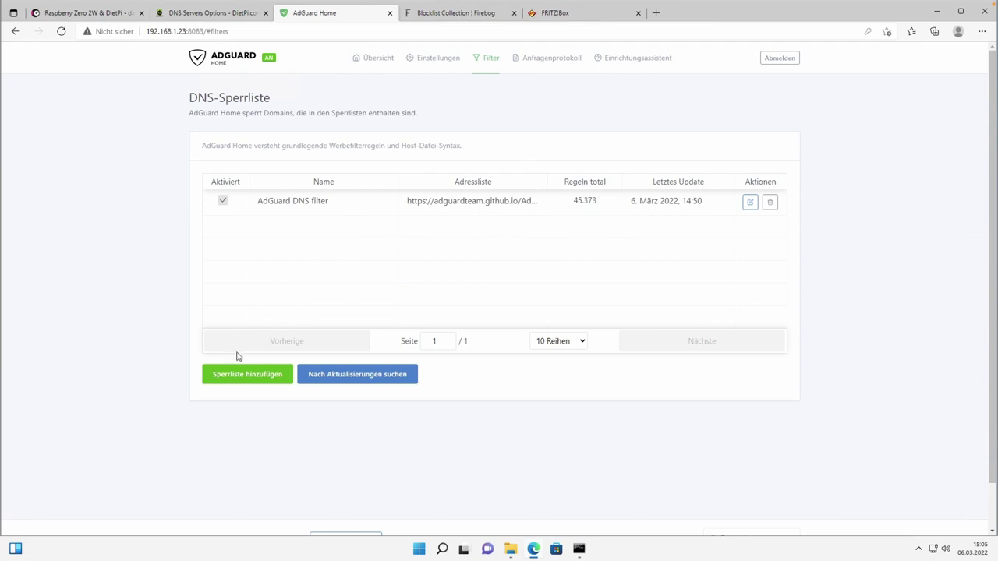
Add AdAway Default Blocklist and Dan Pollock's List from the built-in catalogue and save.
click(234, 377)
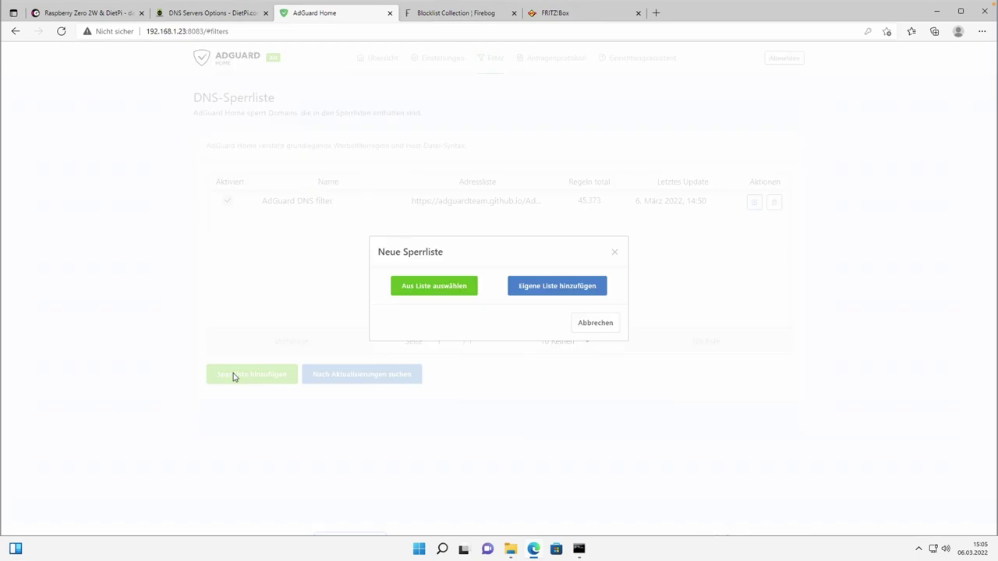
click(433, 287)
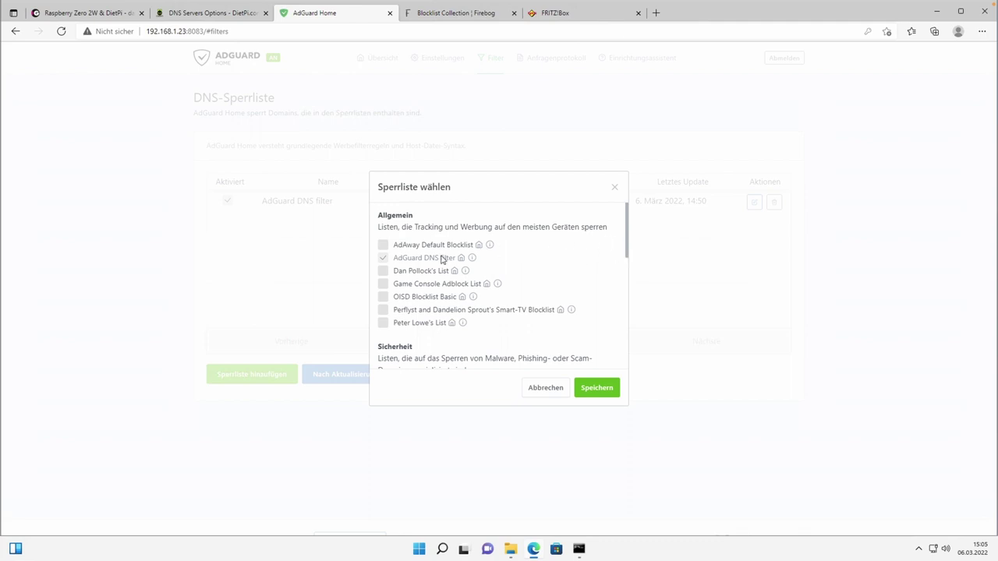
mouse_move(627, 245)
mouse_down()
mouse_move(620, 299)
mouse_move(629, 238)
mouse_up()
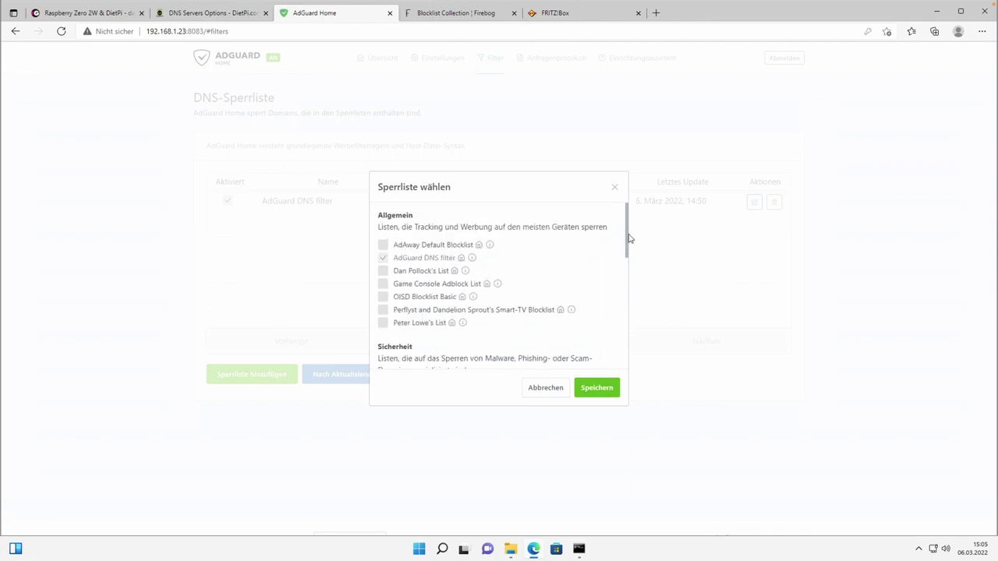
click(383, 246)
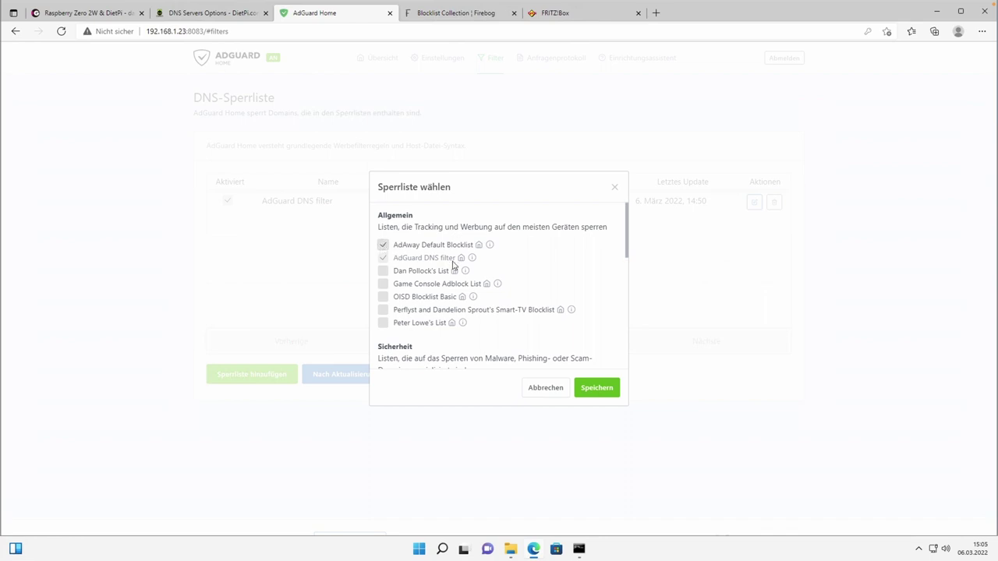
click(382, 271)
drag(628, 229, 626, 330)
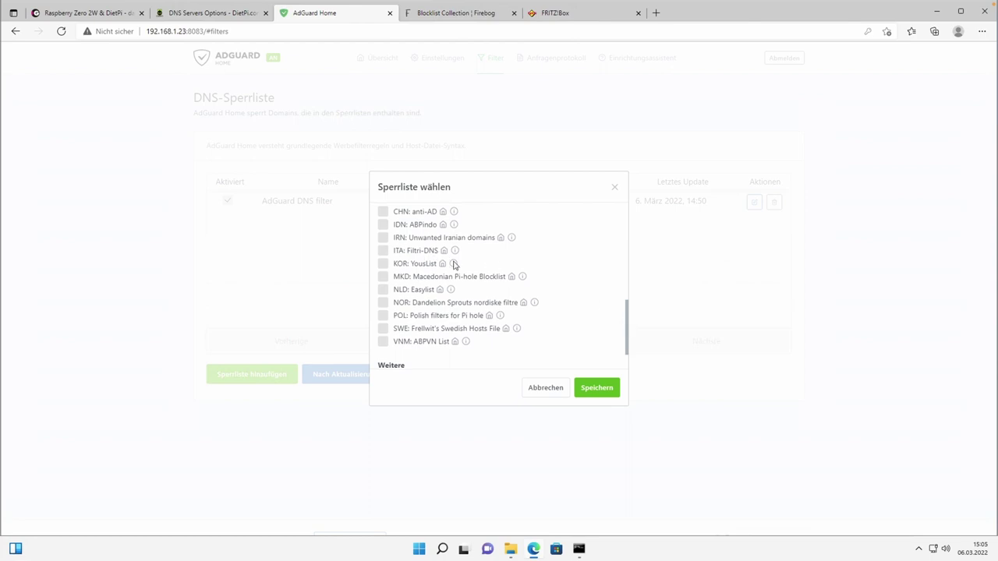
drag(626, 344, 627, 354)
scroll(626, 337, down, 1)
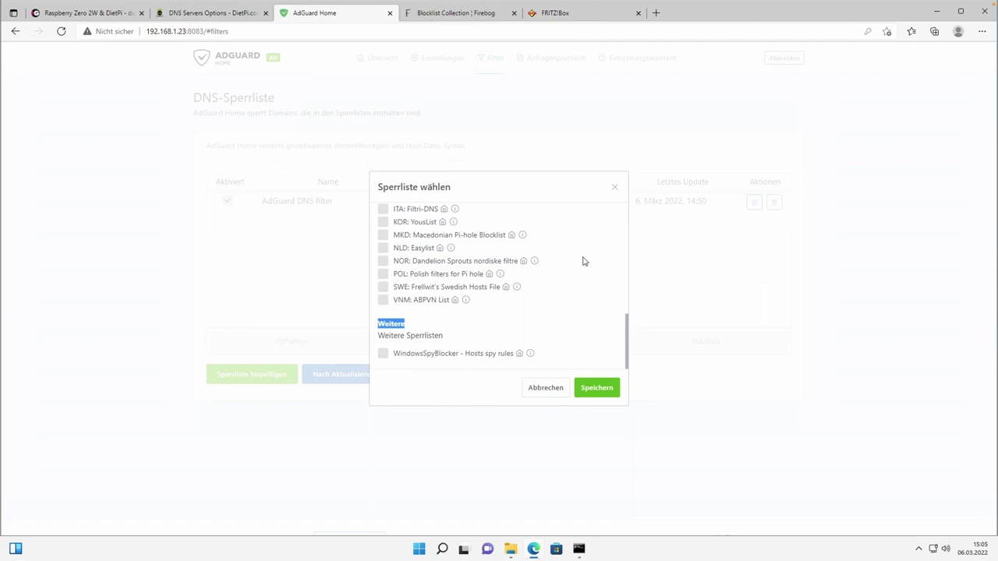
scroll(584, 262, up, 8)
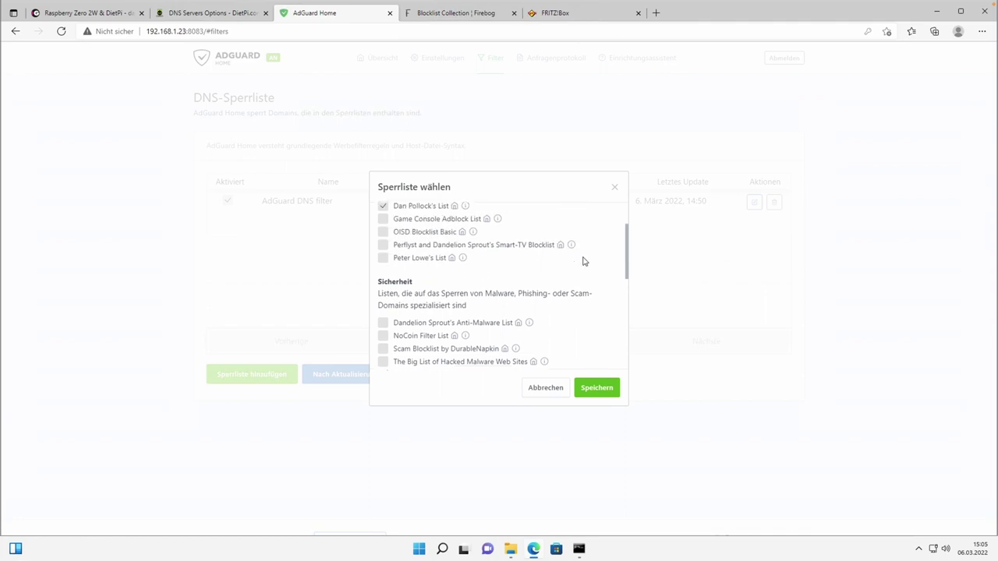
click(593, 393)
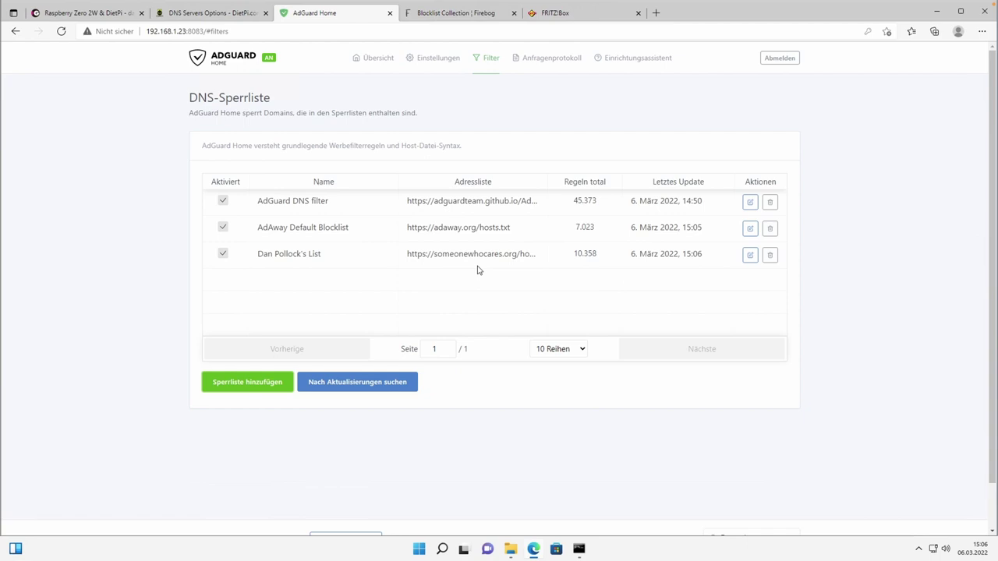
click(435, 13)
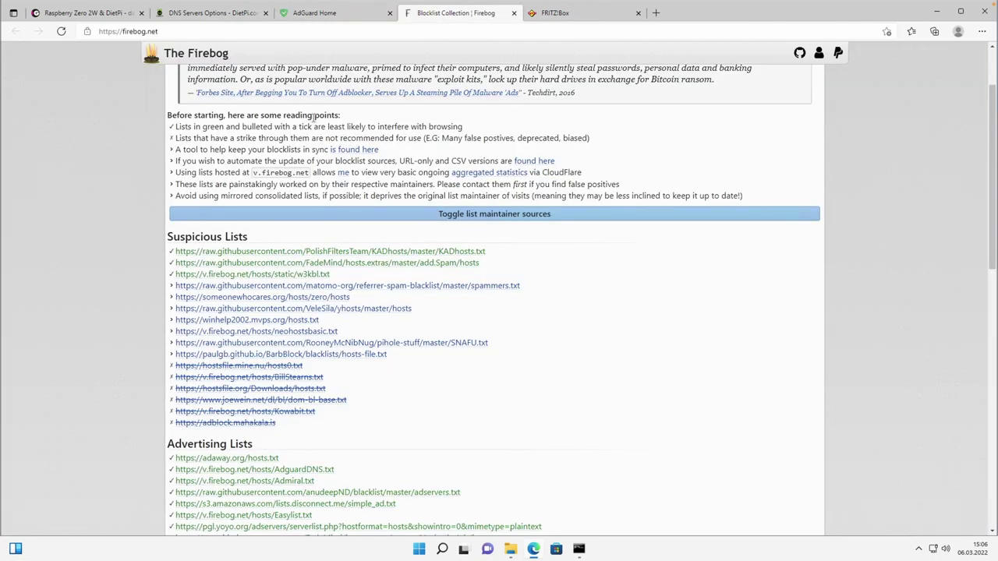
scroll(439, 184, up, 2)
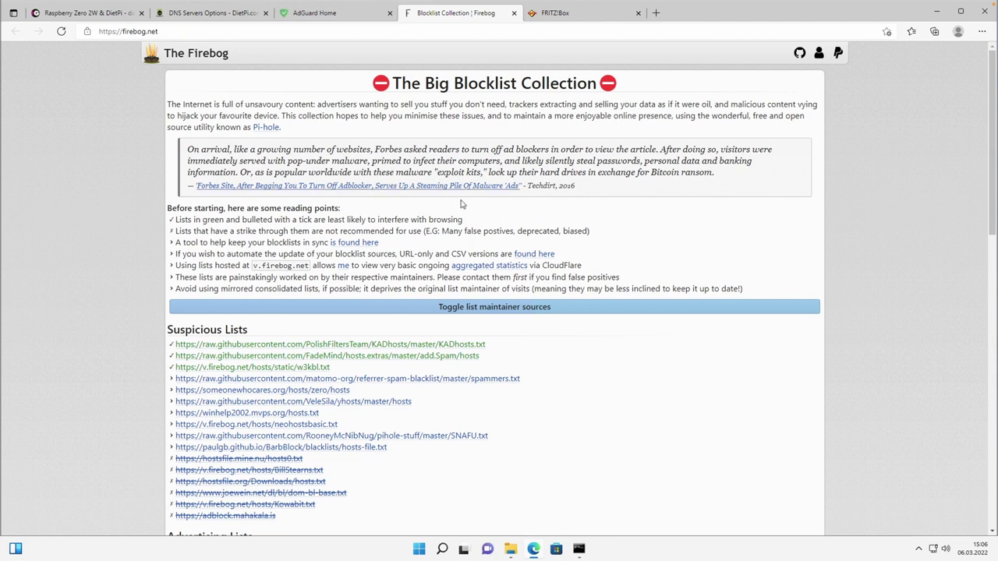
scroll(464, 206, down, 1)
scroll(463, 205, down, 1)
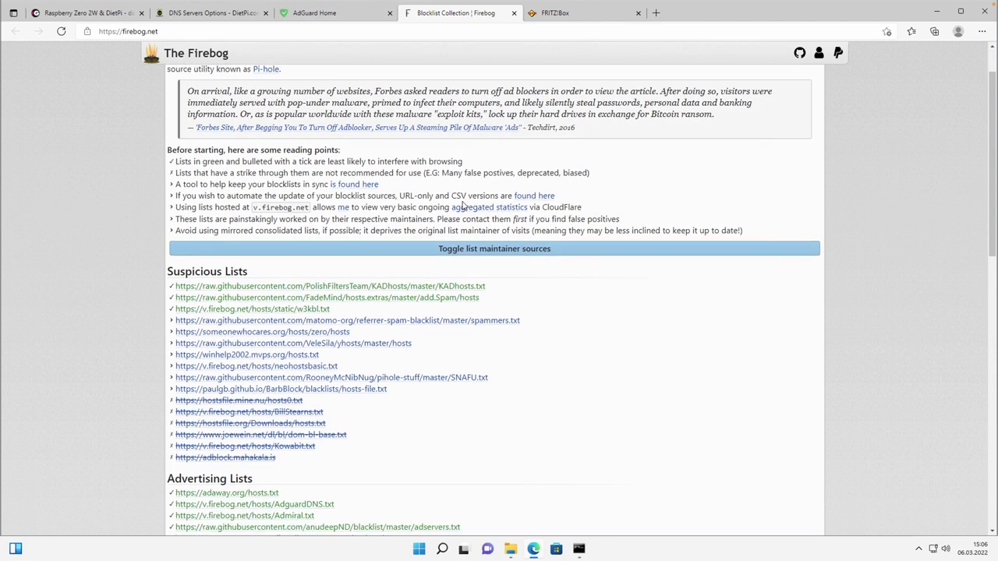
scroll(463, 205, down, 3)
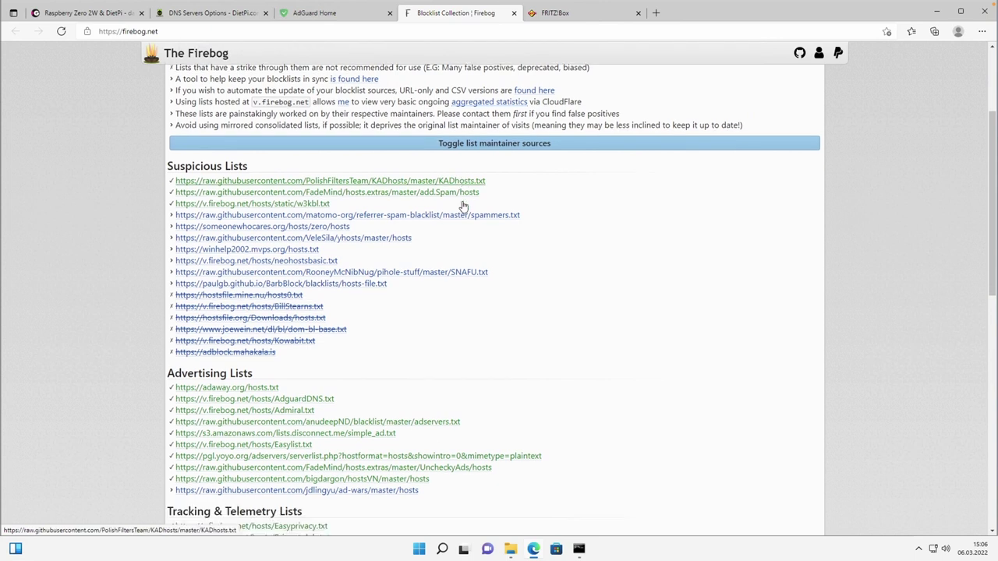
scroll(464, 205, down, 1)
scroll(452, 215, down, 1)
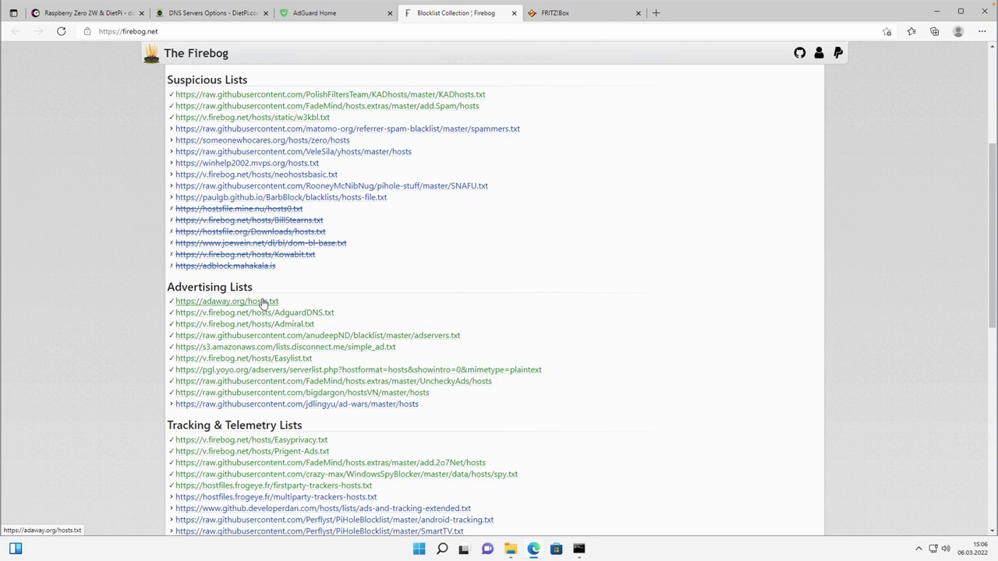
right_click(264, 303)
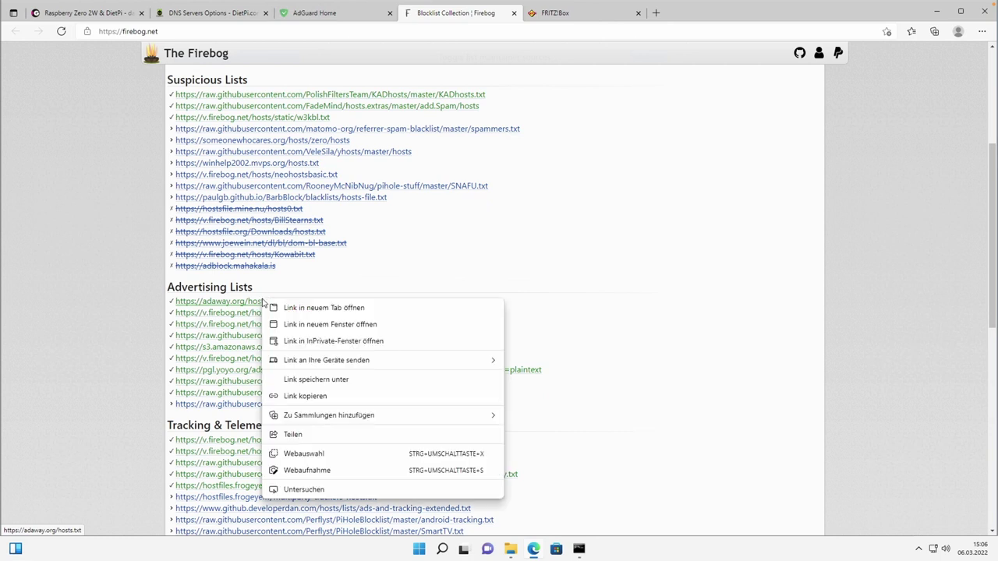
click(309, 396)
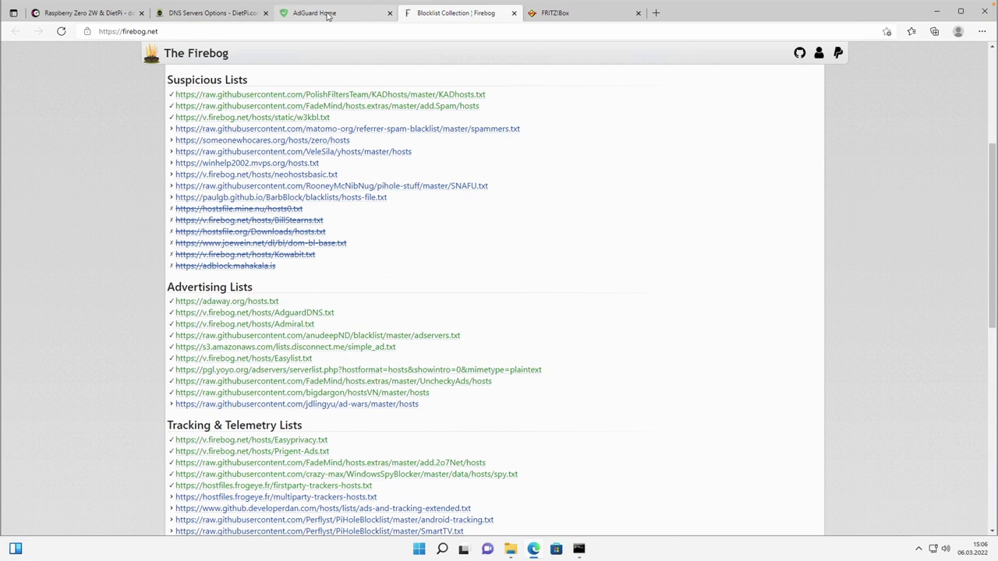
click(330, 13)
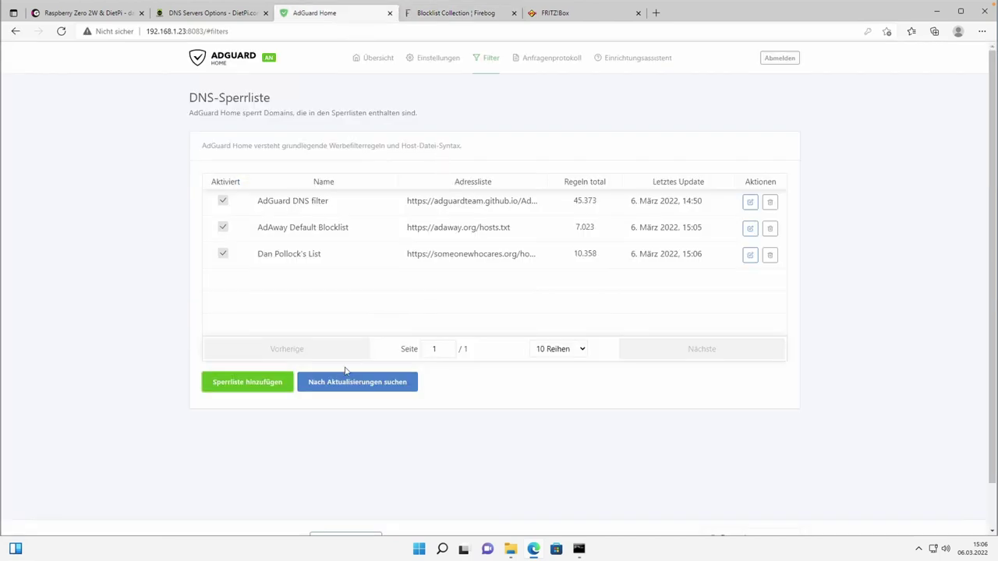
click(234, 387)
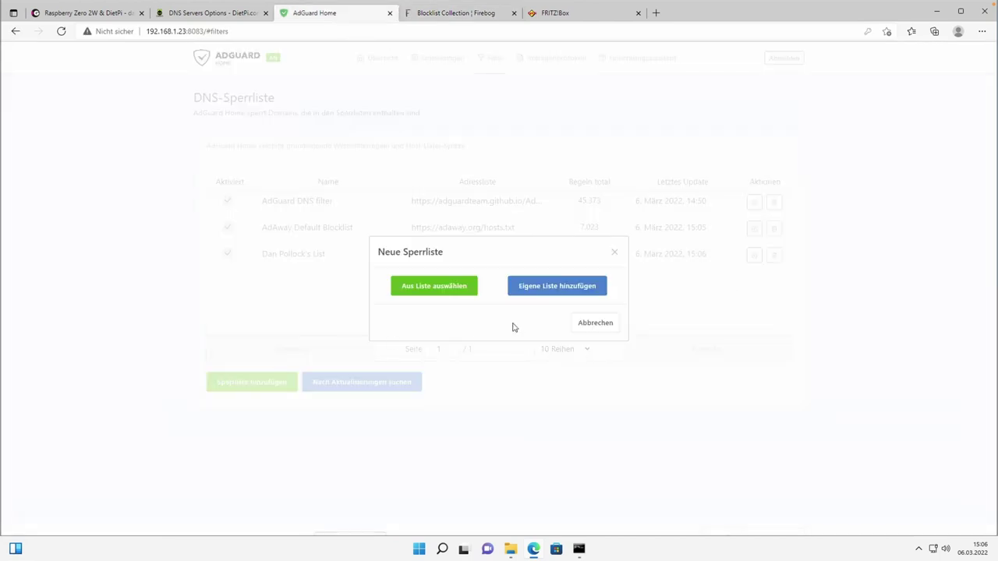
click(542, 287)
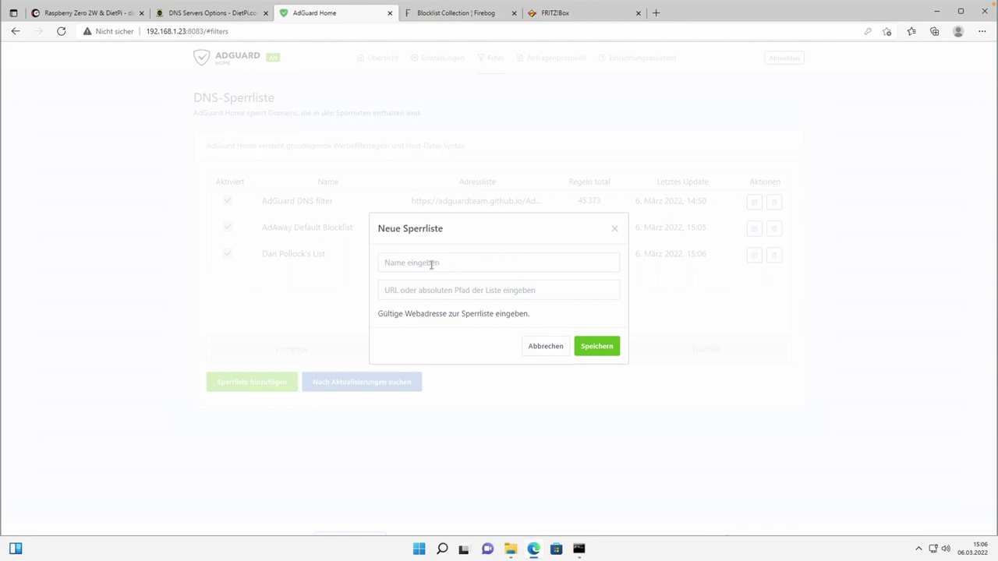
click(429, 264)
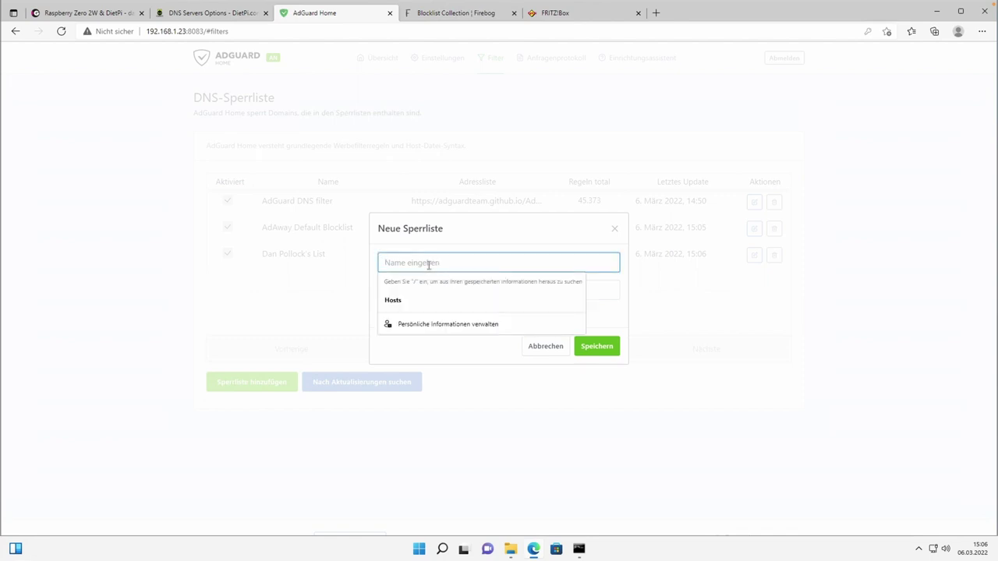
text(Hosts Sperrliste)
click(410, 292)
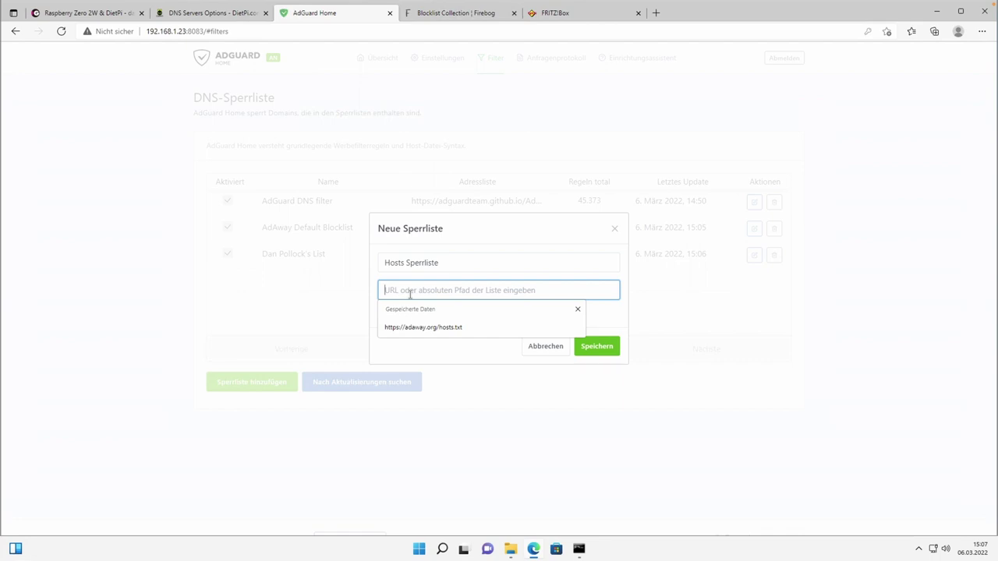
key(Down)
key(Return)
click(613, 350)
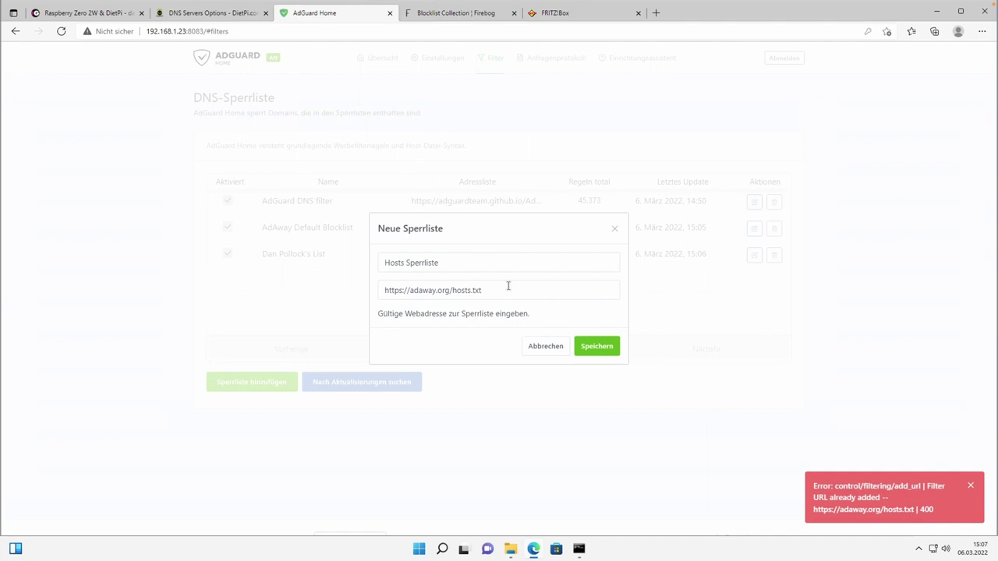
drag(406, 262, 482, 263)
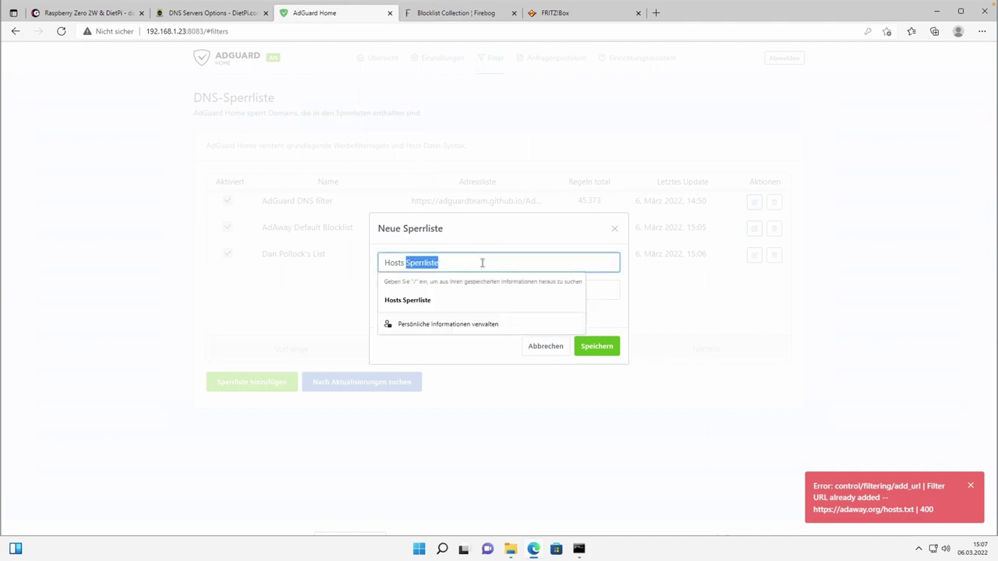
key(BackSpace)
click(606, 287)
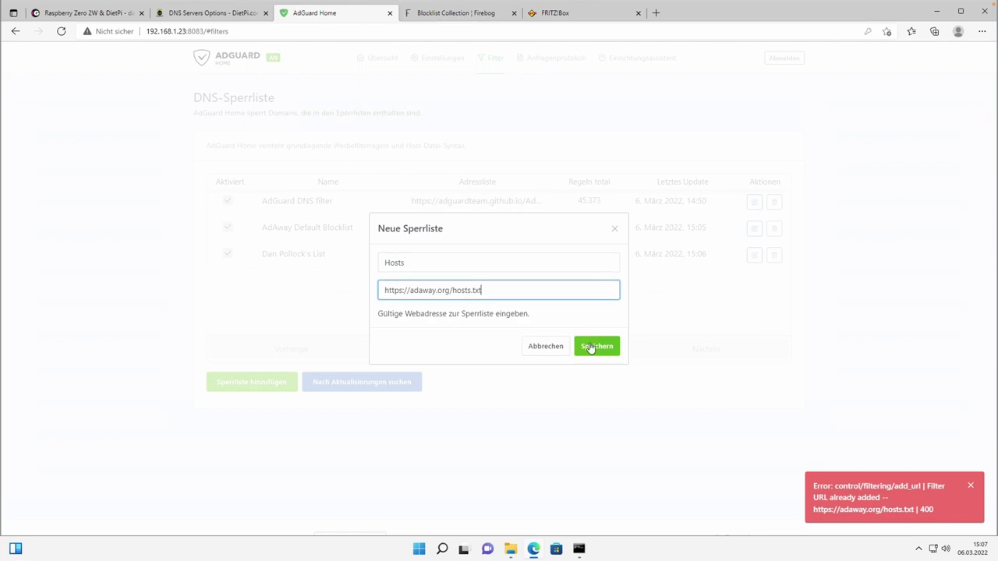
click(588, 350)
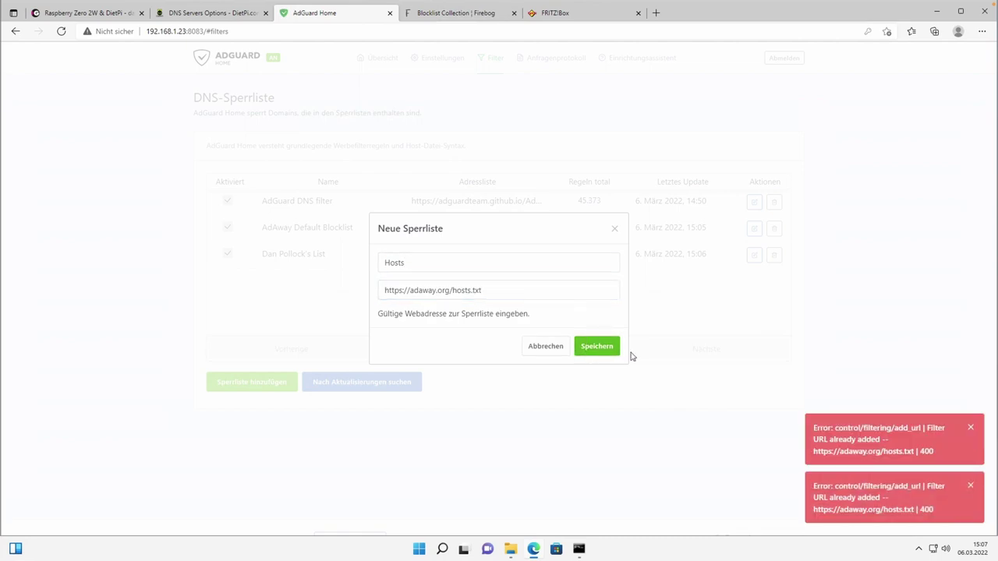
click(542, 348)
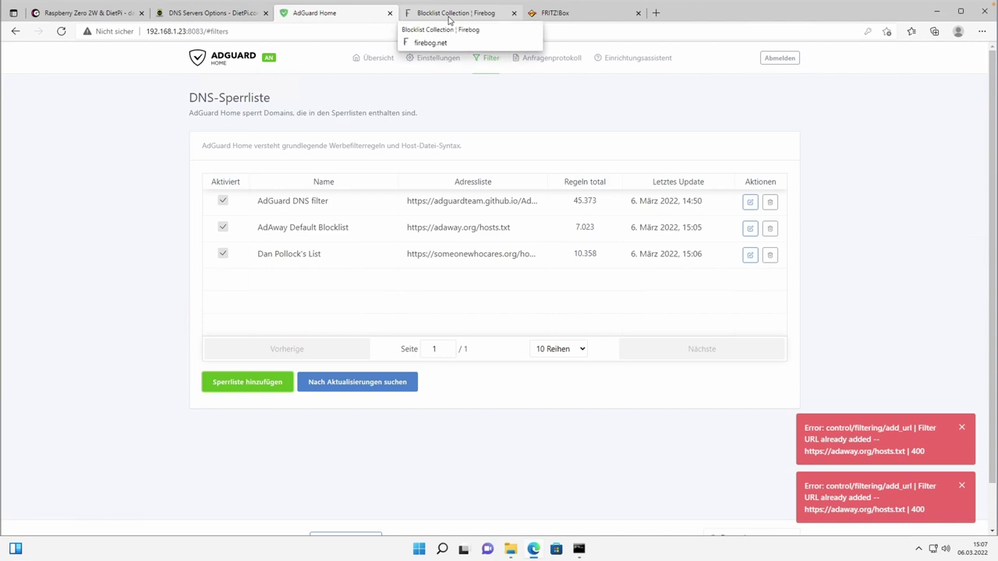
Copy the anudeepND adservers.txt link from the Firebog and go back to AdGuard Home.
click(450, 16)
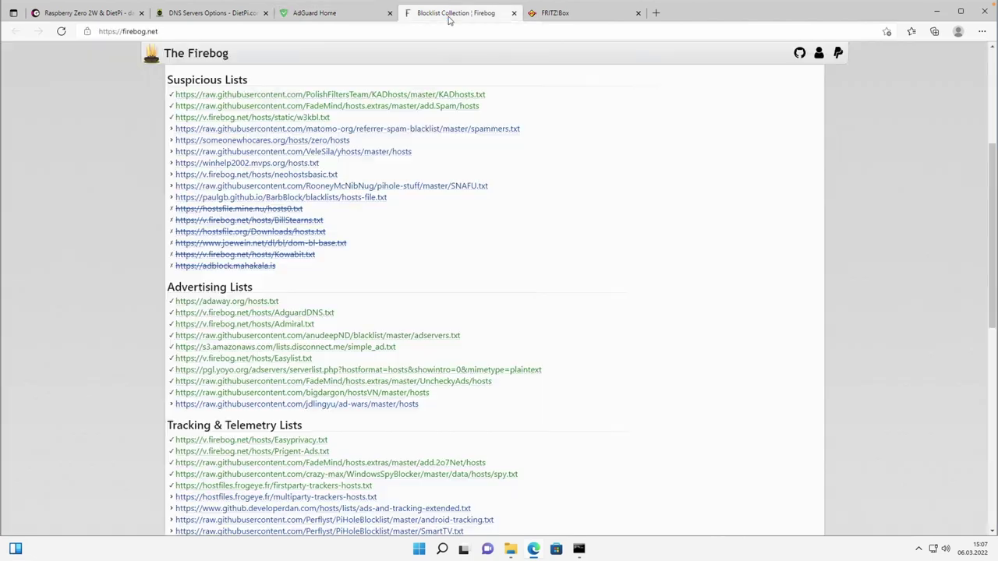
right_click(305, 339)
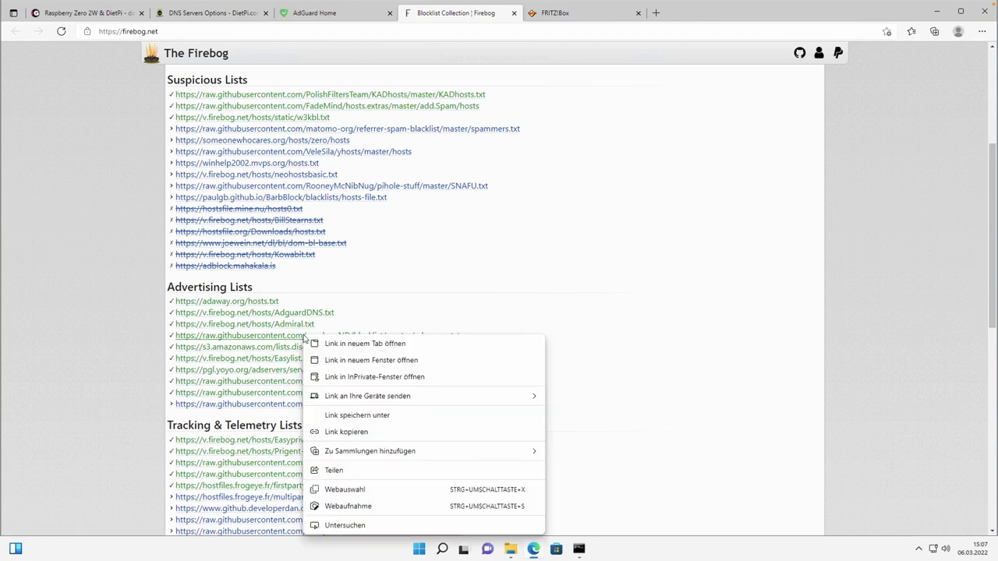
click(347, 432)
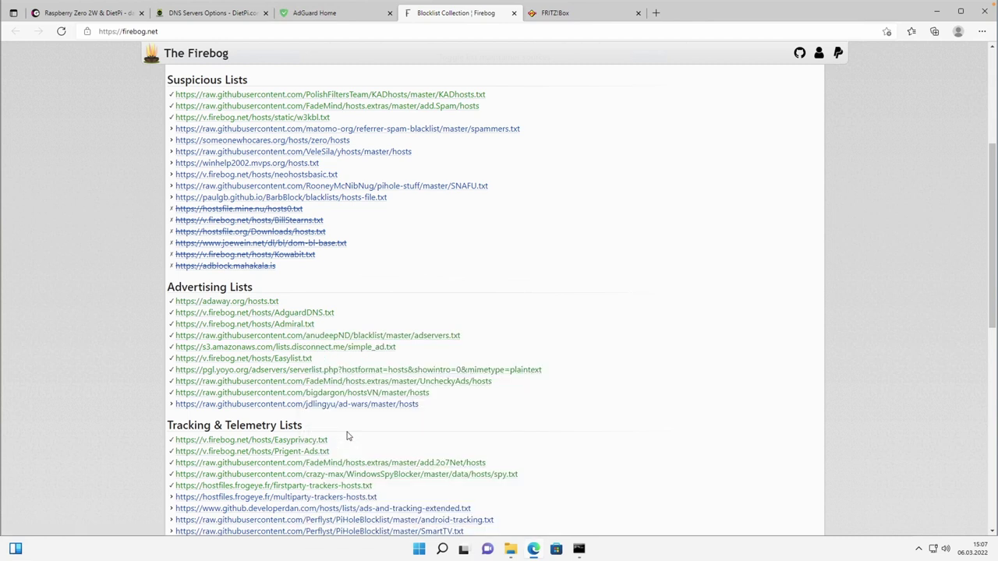
click(329, 14)
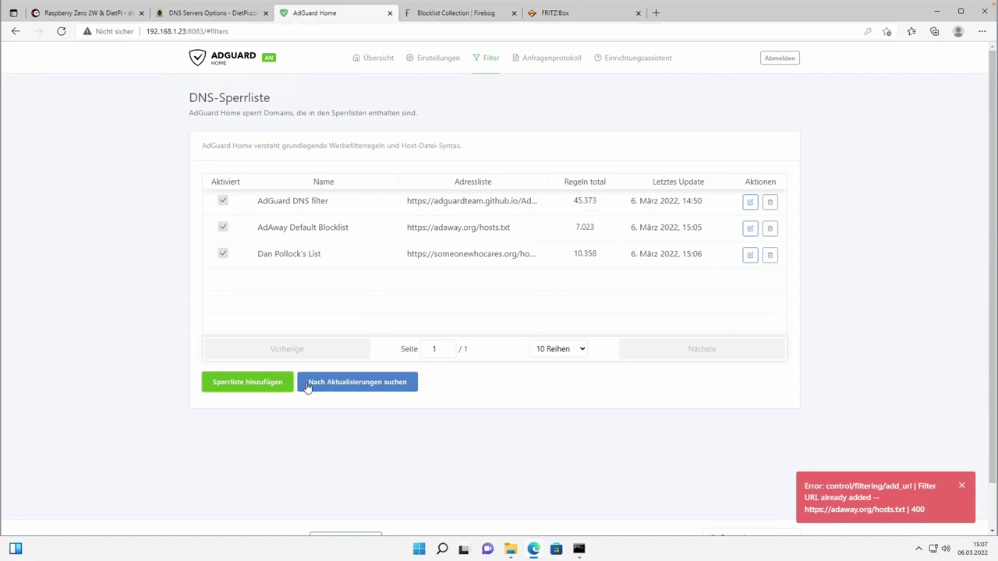
Add a custom blocklist named 'Liste' using the pasted anudeepND adservers URL.
click(248, 384)
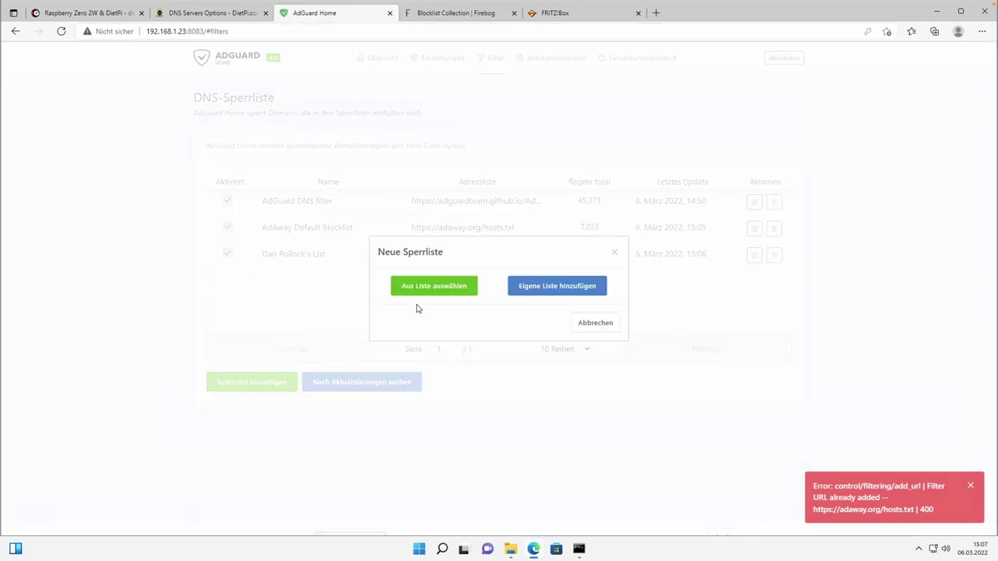
click(537, 298)
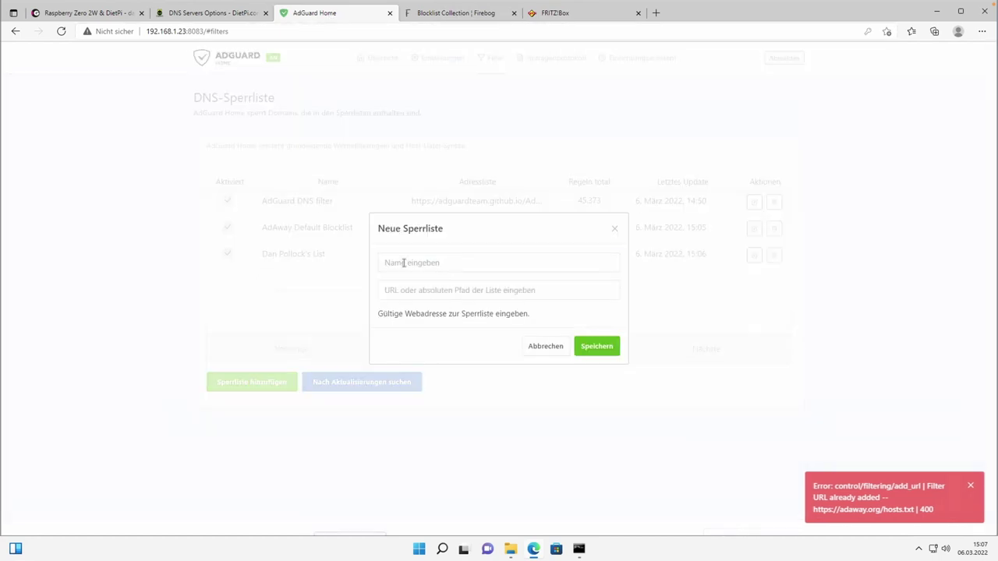
click(404, 262)
text(LÖ)
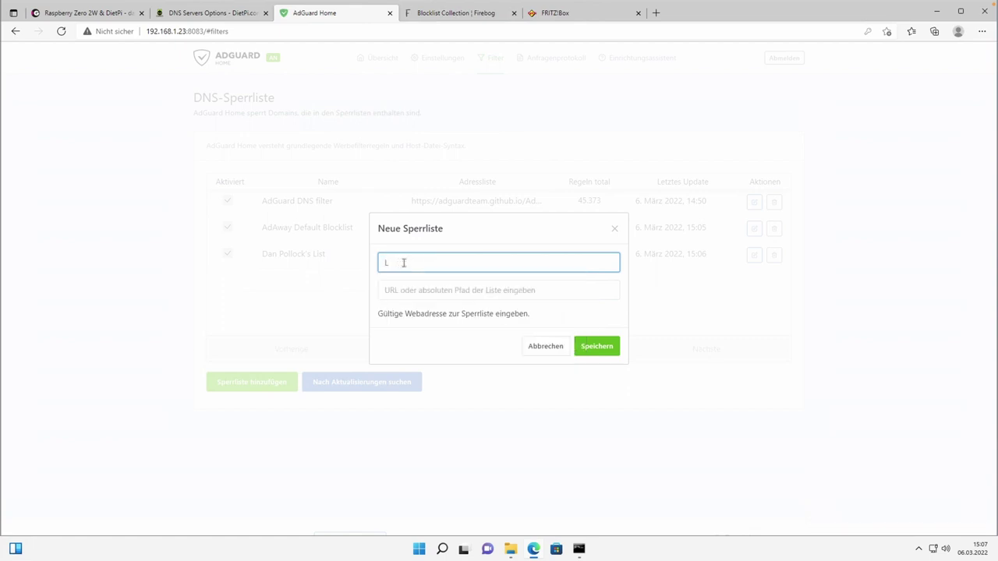
click(395, 293)
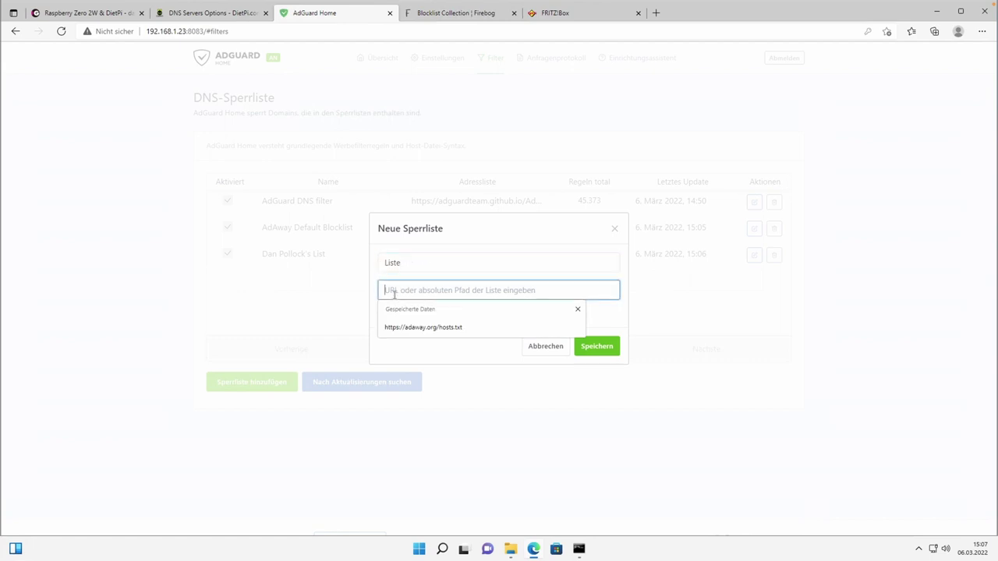
text(https://raw.githubusercontent.com/anudeepND/blacklist/master/adservers.txt)
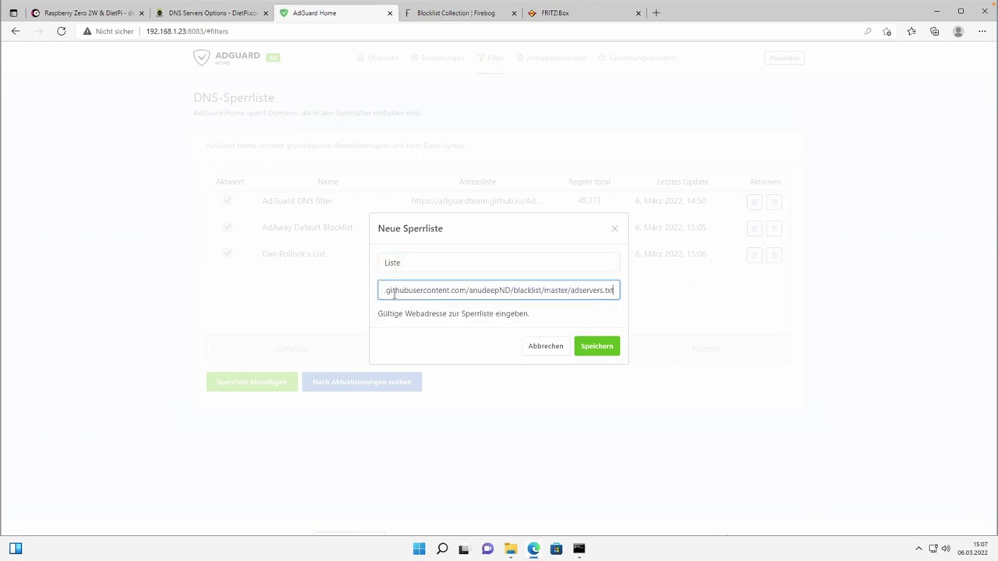
click(596, 348)
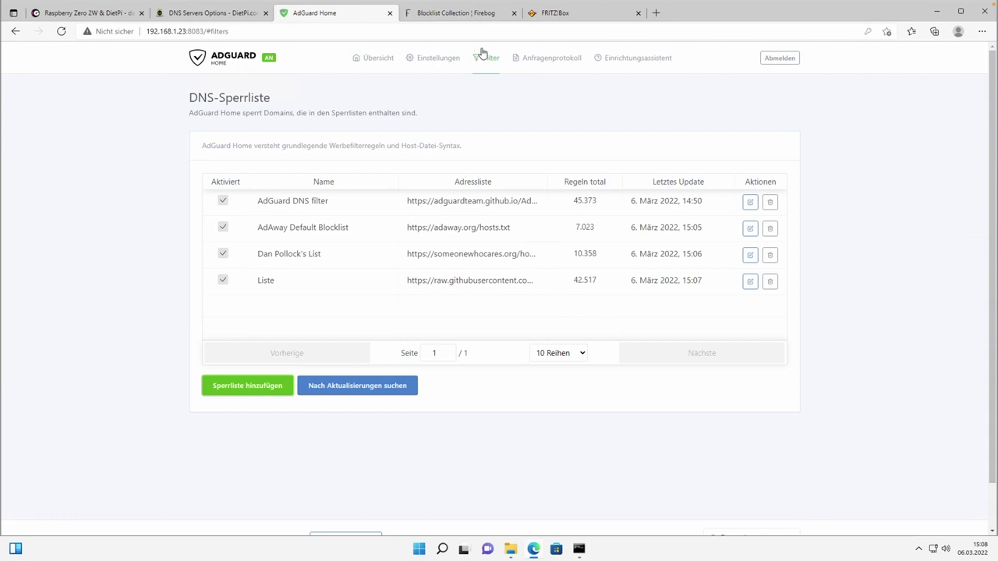
Check the Firebog's advertising lists once more, then return to the AdGuard Home blocklists.
click(448, 14)
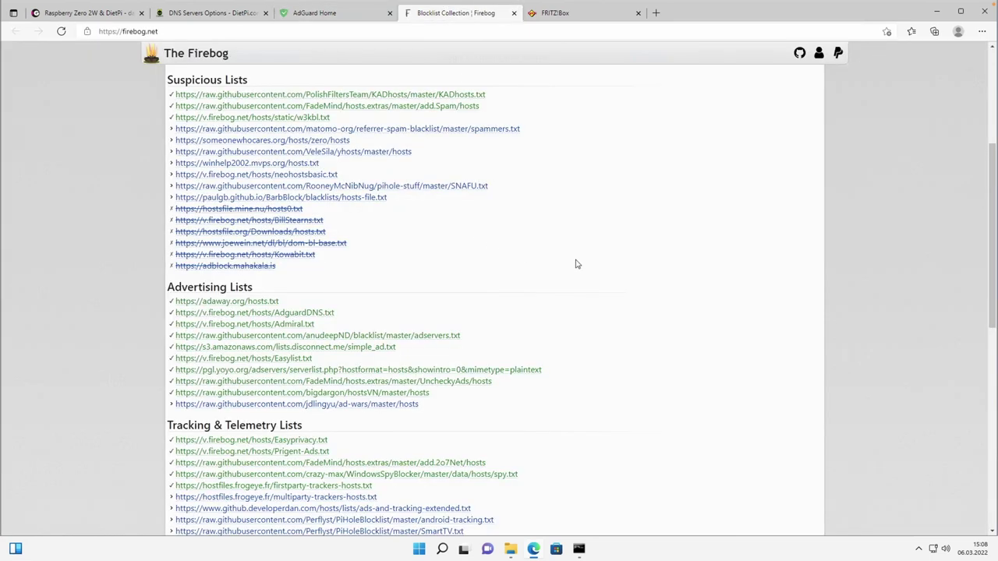
scroll(605, 274, down, 1)
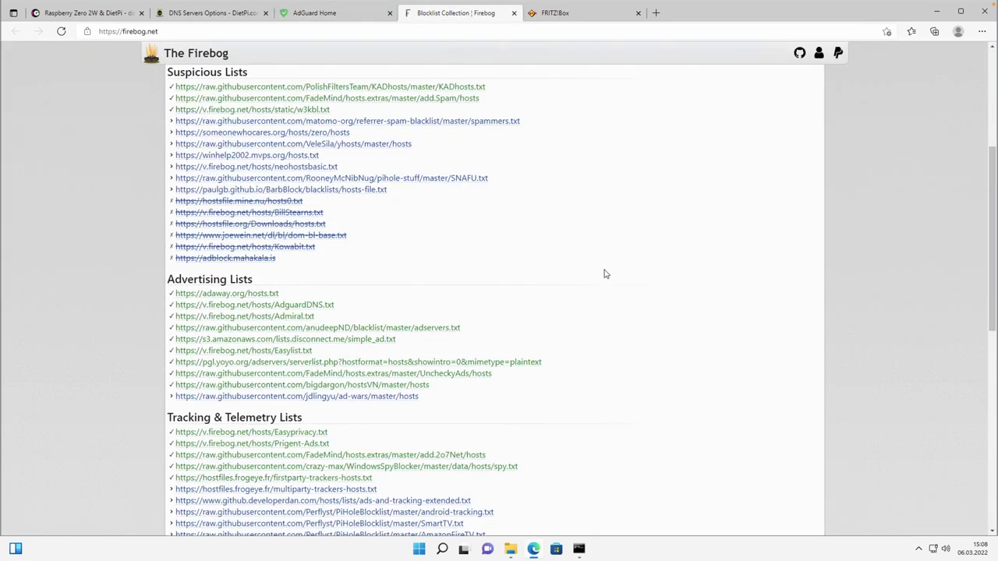
scroll(605, 274, up, 5)
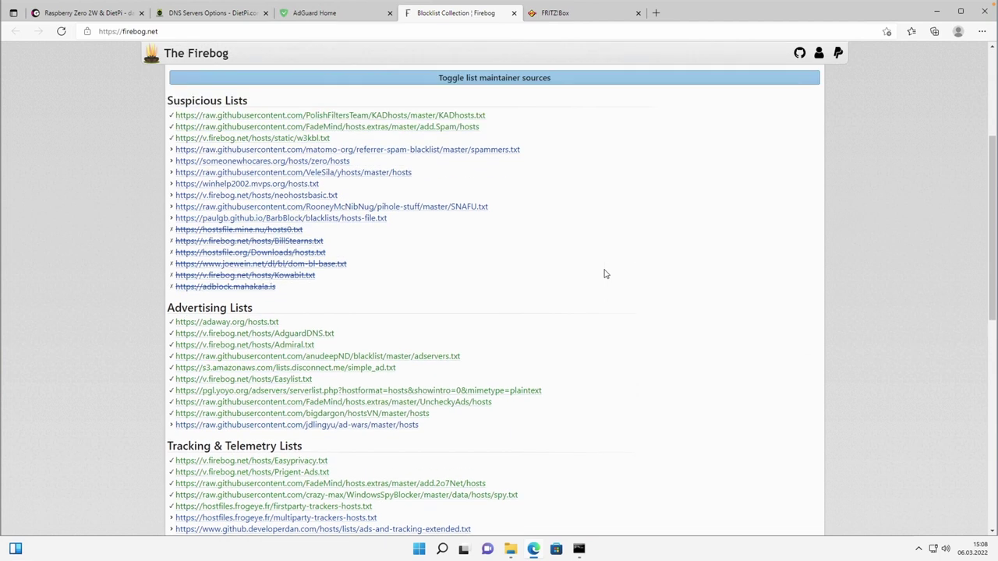
click(334, 14)
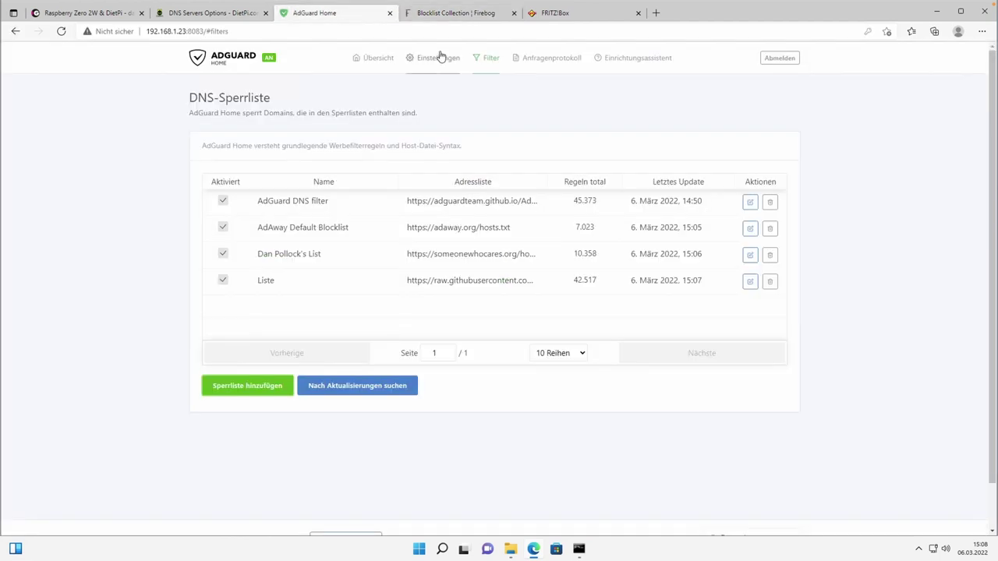
Visit the empty DNS-Freigabelisten page and cancel the 'Freigabeliste hinzufügen' form without saving.
click(489, 62)
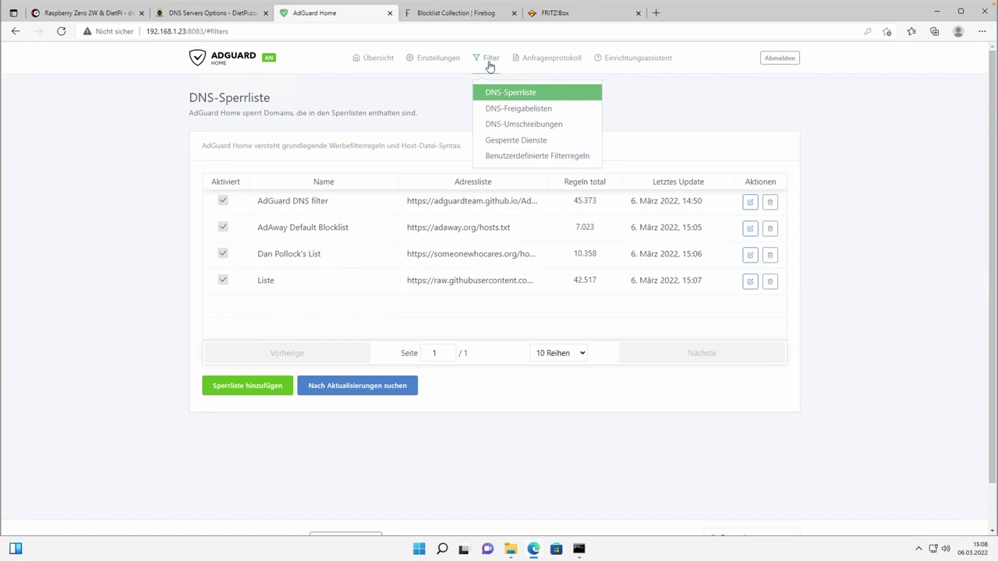
click(503, 109)
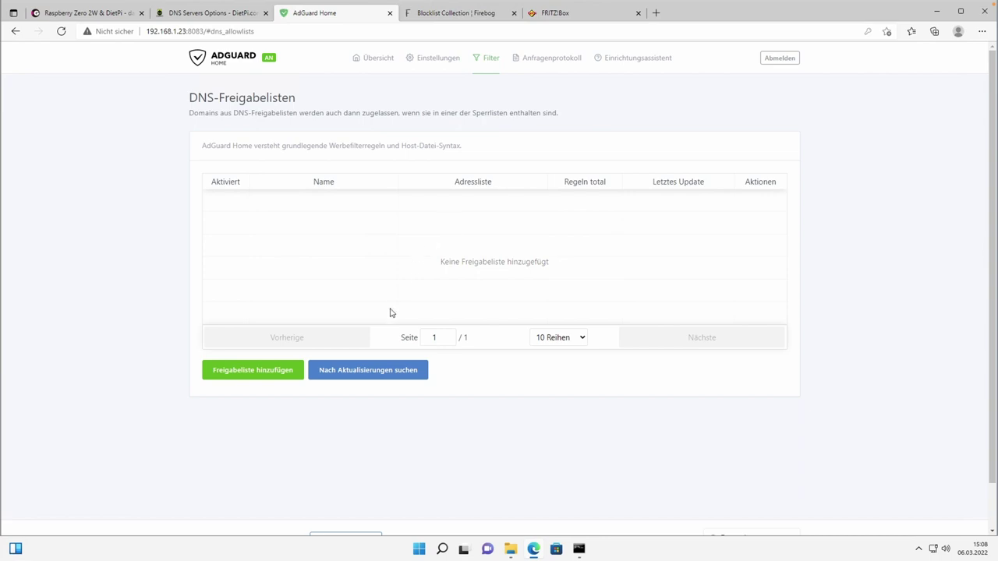
click(246, 373)
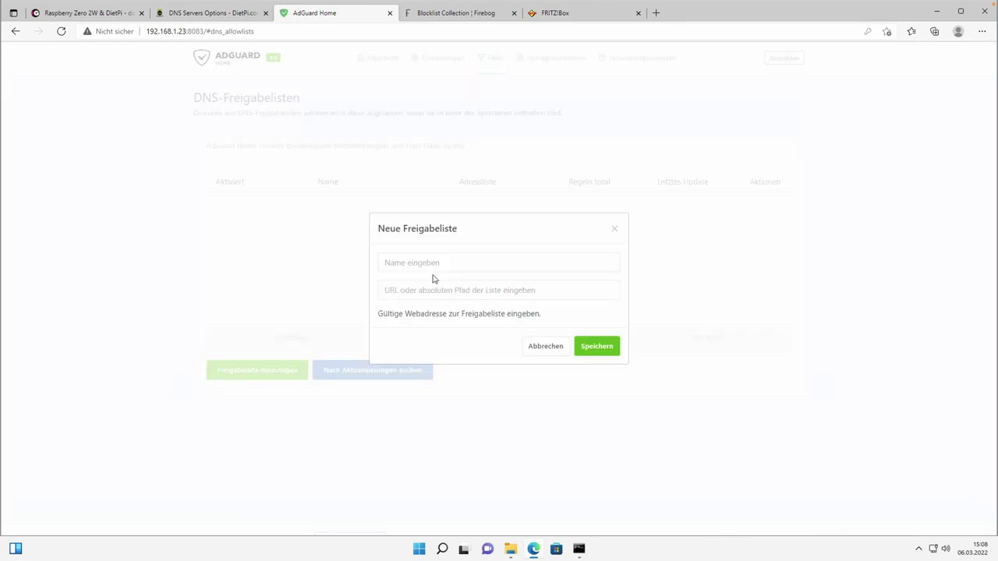
click(614, 229)
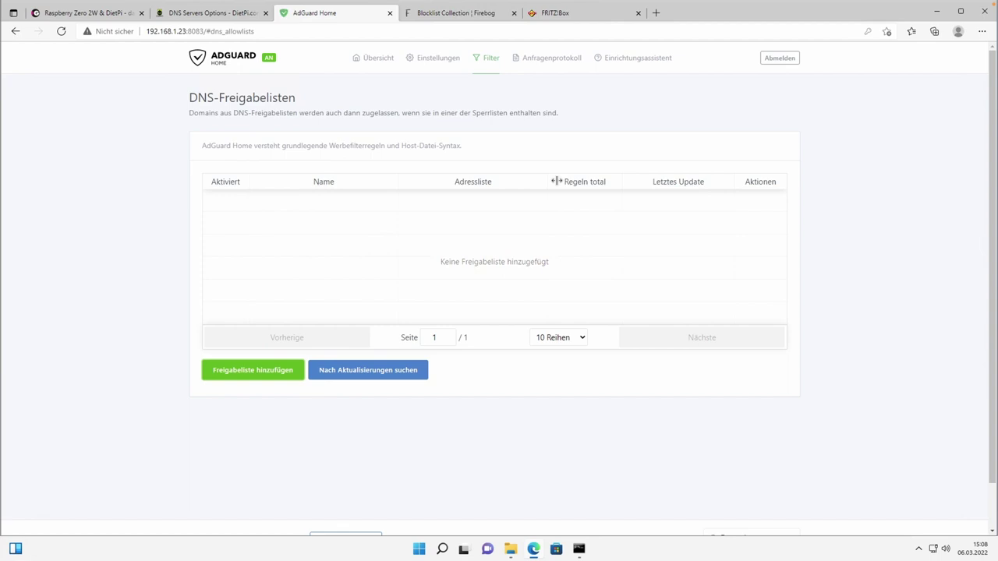
click(485, 68)
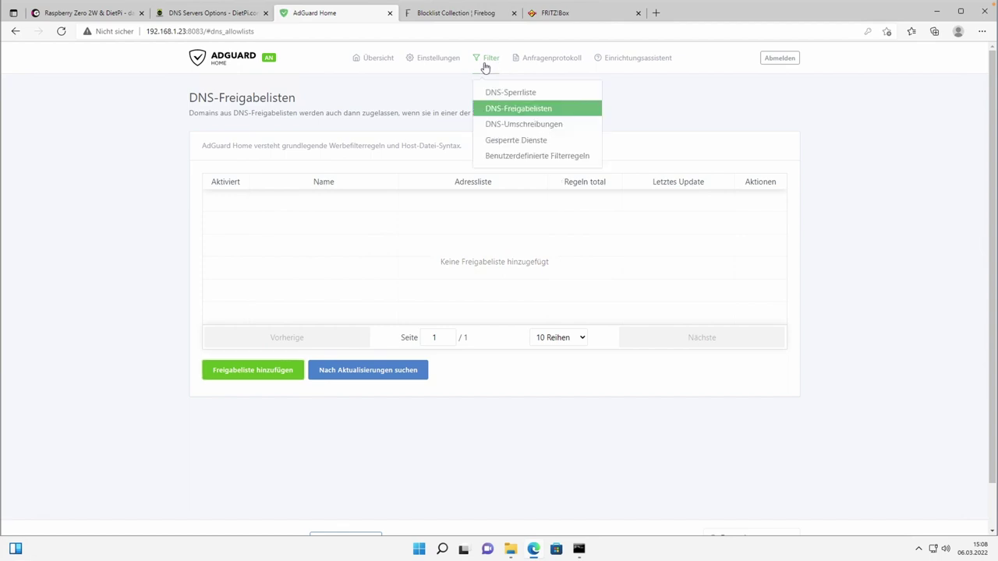
Check the empty DNS-Umschreibungen page, cancel the add-rewrite form, then go to Gesperrte Dienste.
click(508, 125)
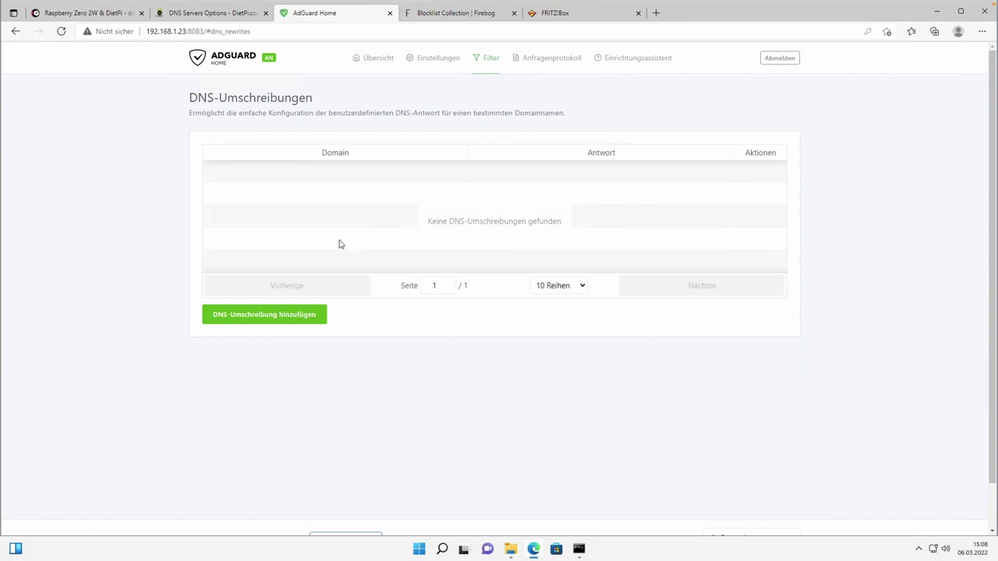
click(258, 316)
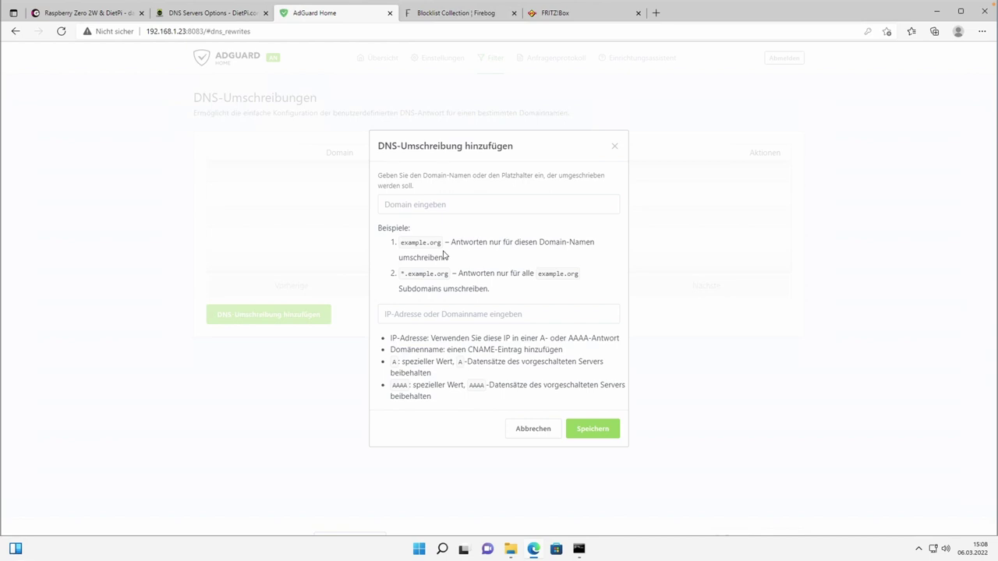
click(614, 147)
mouse_move(486, 60)
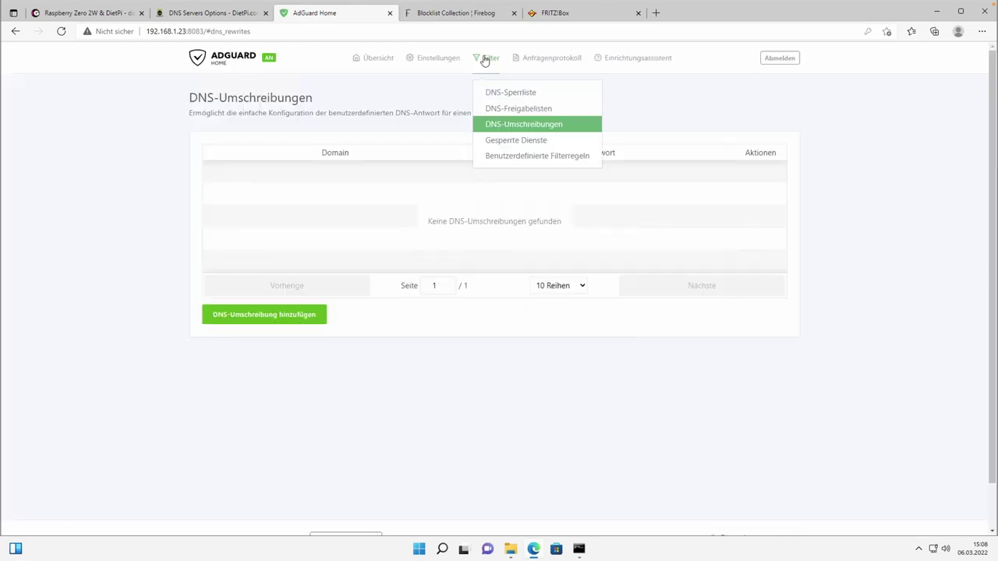
click(512, 142)
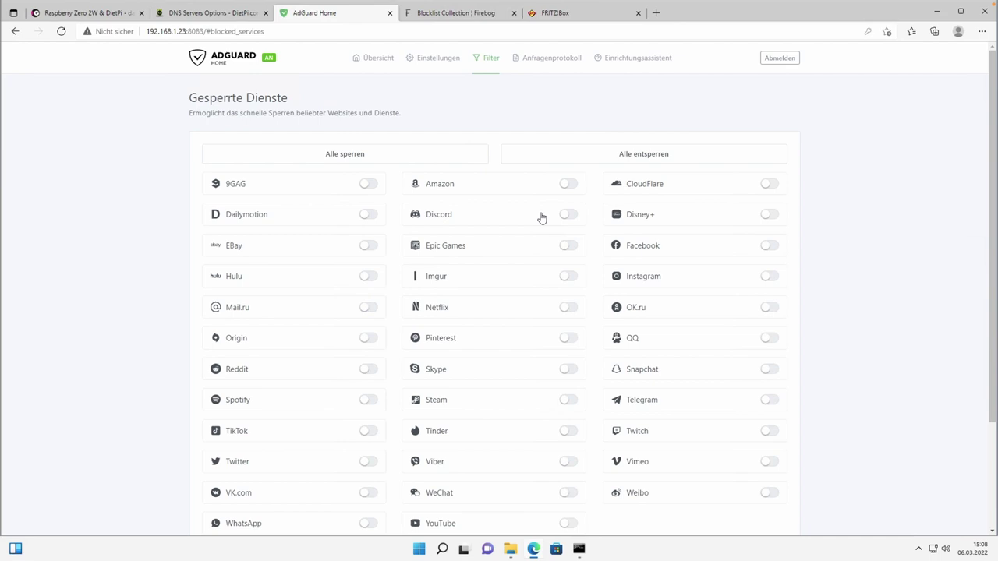
Toggle Twitter blocking on and back off, leaving every service unblocked.
scroll(542, 218, down, 1)
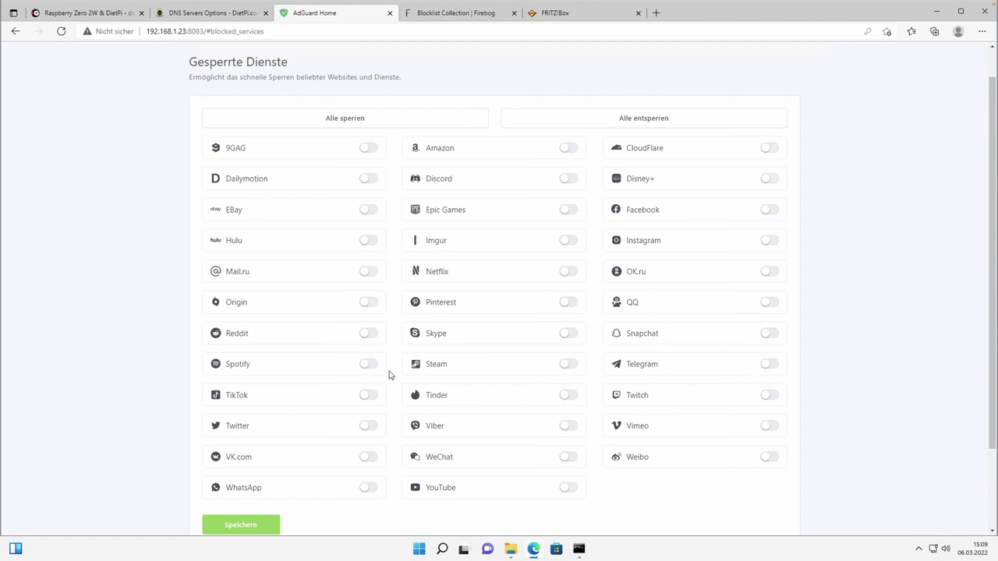
click(372, 430)
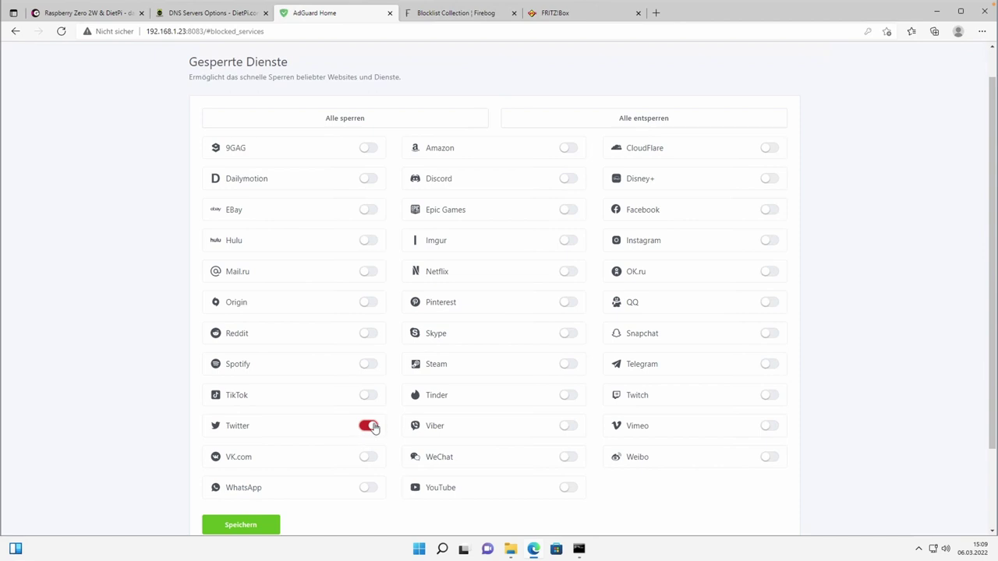
click(372, 426)
scroll(390, 337, up, 1)
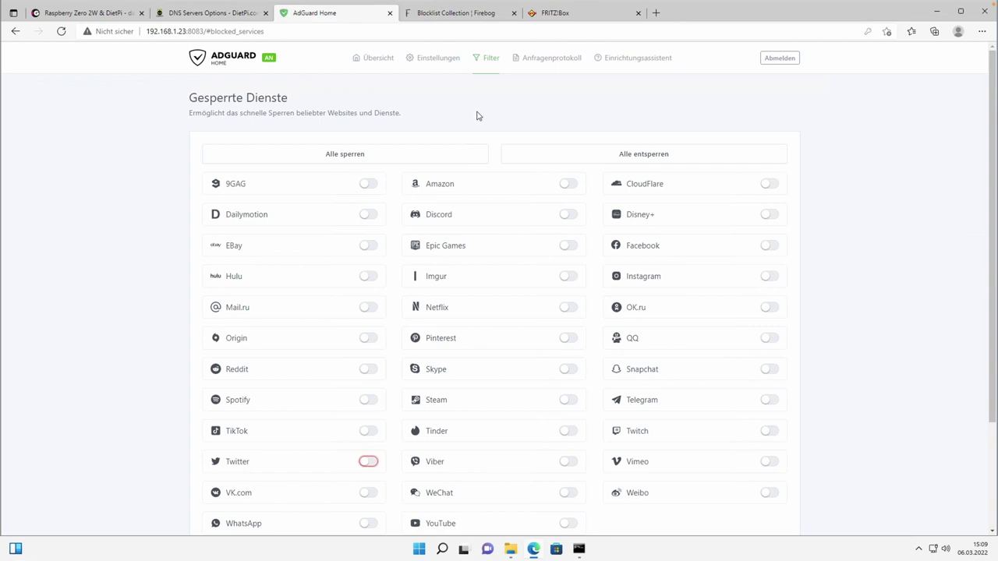
click(486, 59)
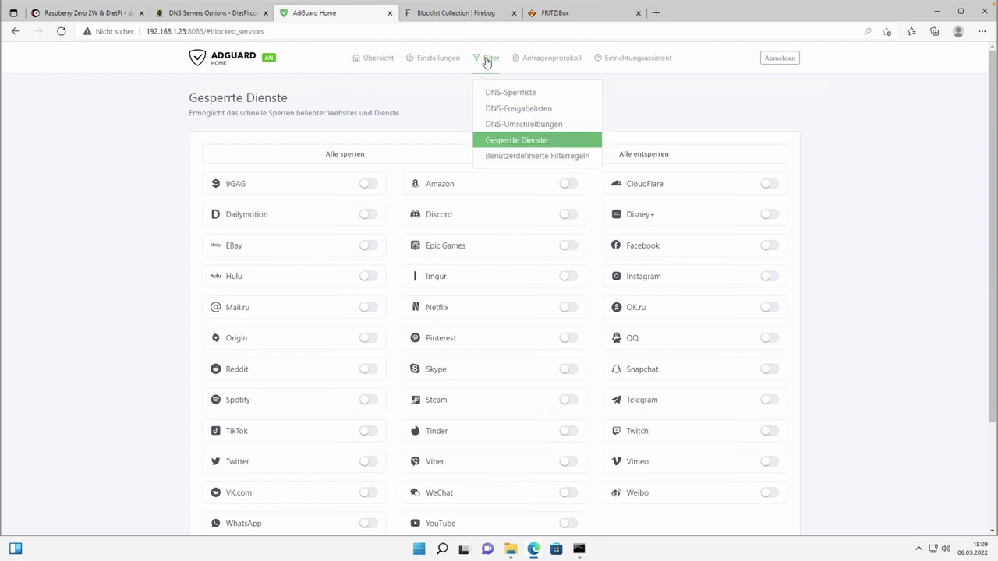
Visit the empty Benutzerdefinierte Filterregeln page, focus its rules box, then return to the dashboard.
click(521, 157)
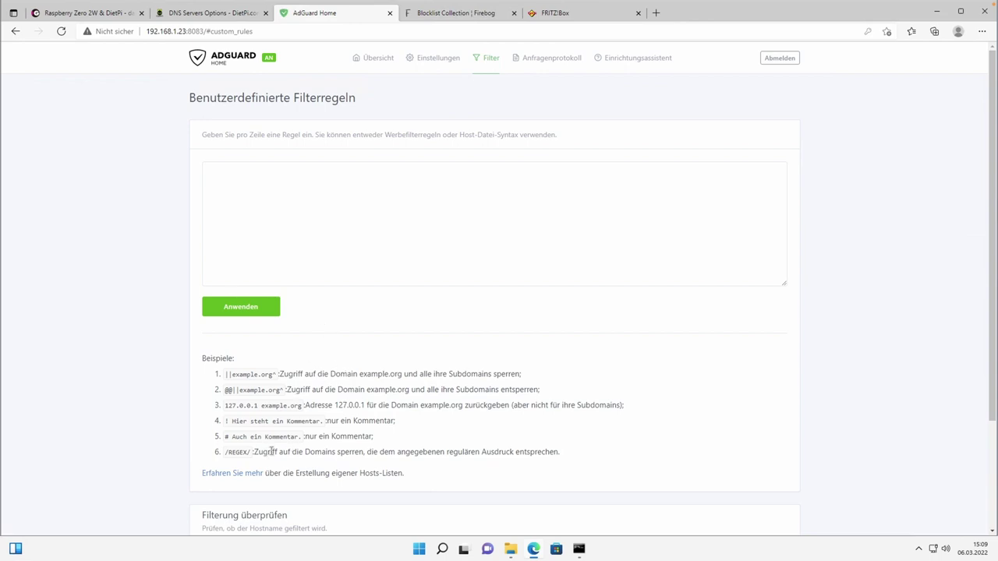
click(298, 194)
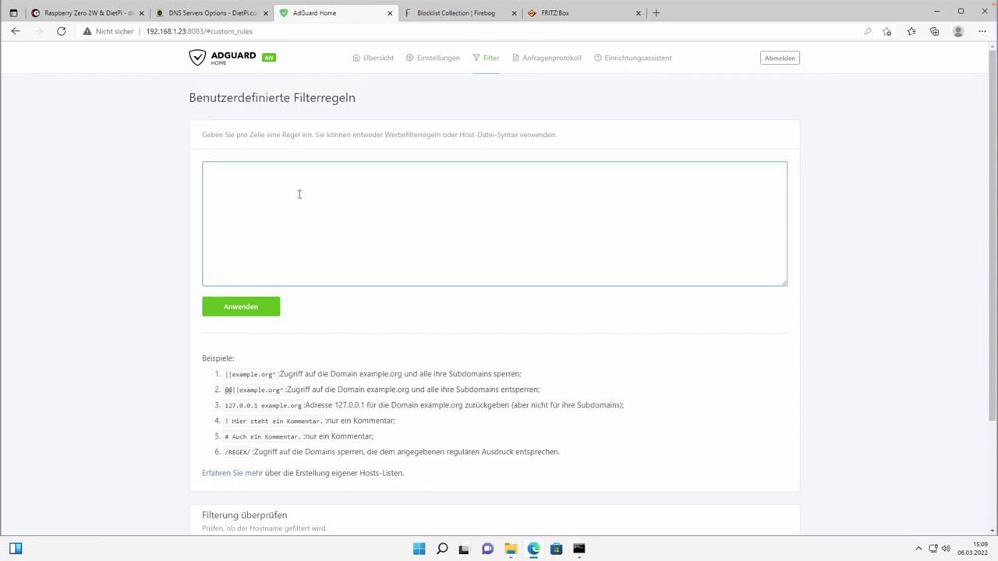
click(492, 62)
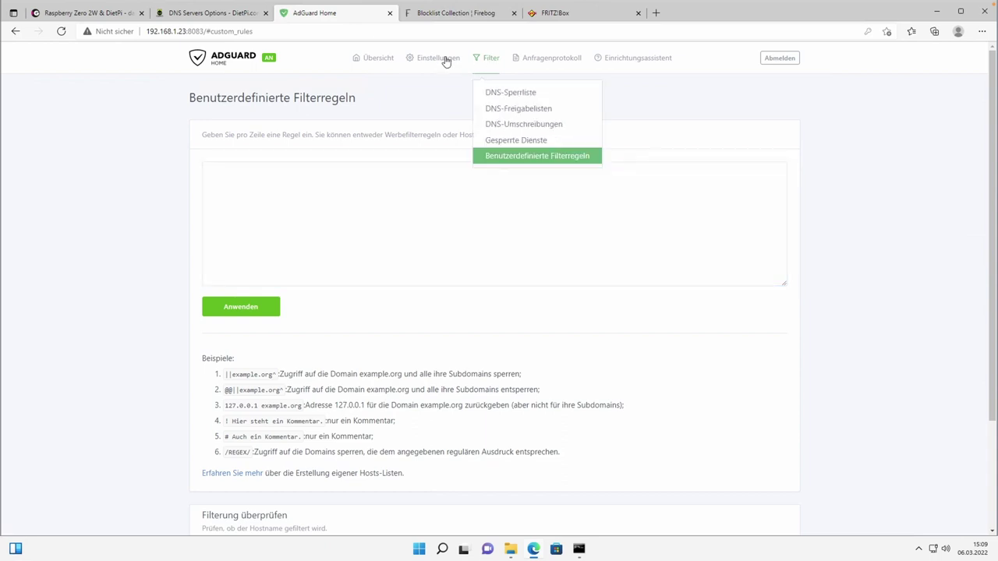
click(370, 63)
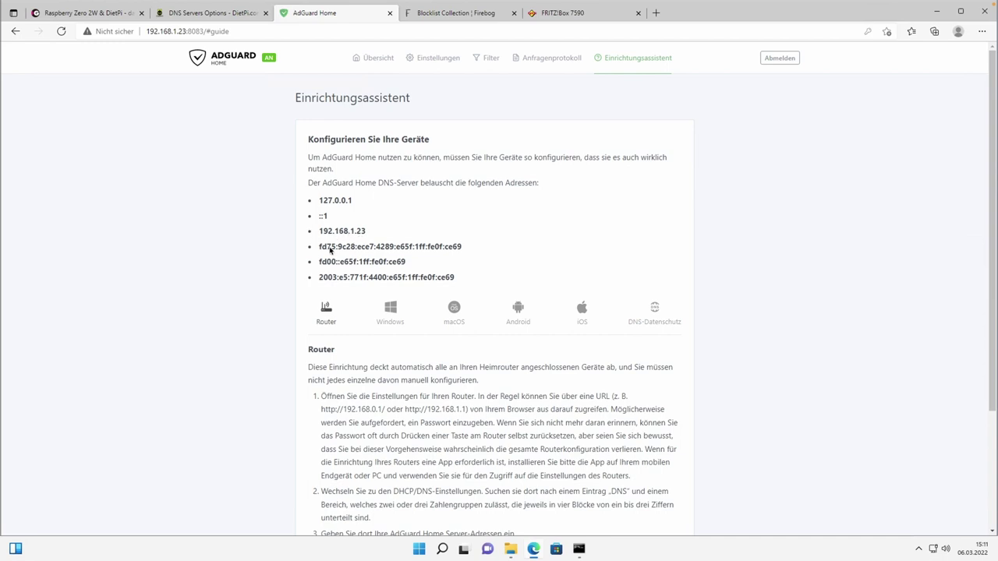
drag(319, 278, 457, 282)
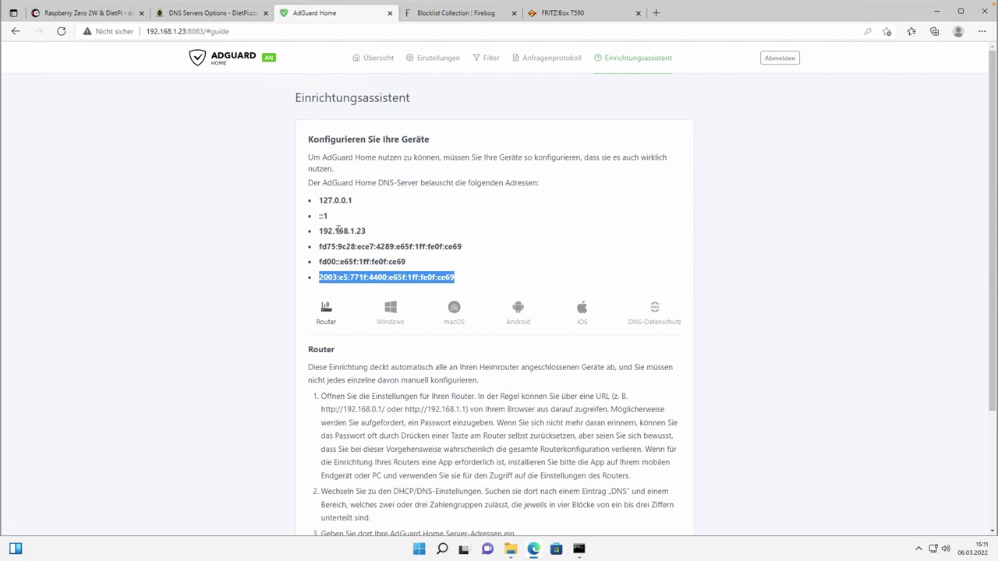
Highlight 192.168.1.23, the 2003 address and fd00::e65f:1ff:fe0f:ce69, then switch to the FRITZ!Box tab.
drag(318, 231, 369, 234)
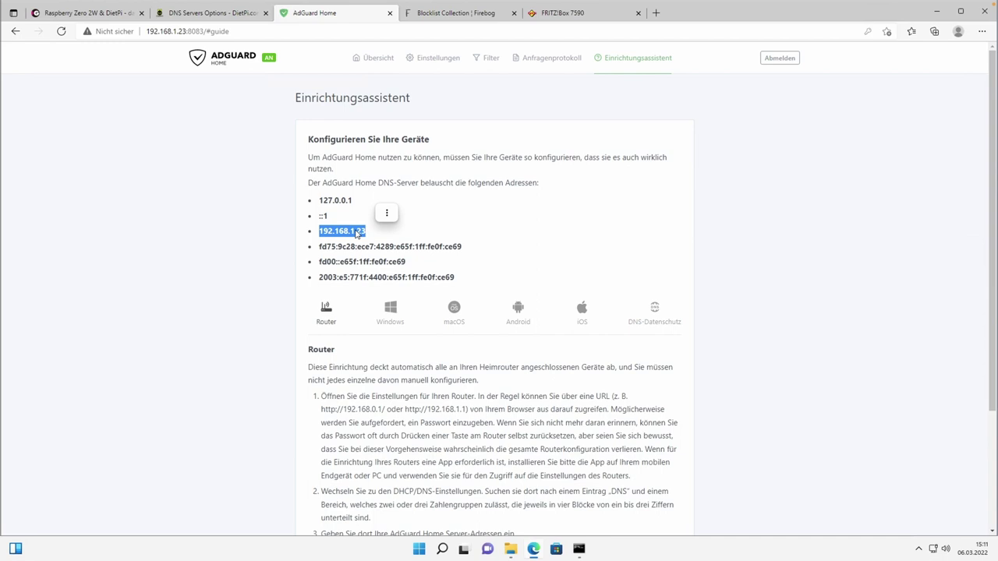
click(387, 213)
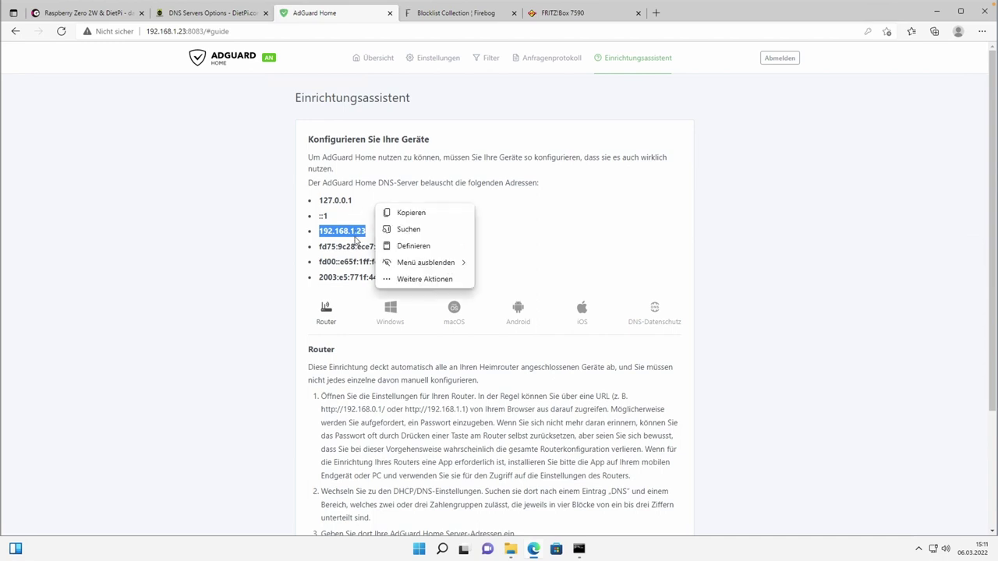
click(349, 232)
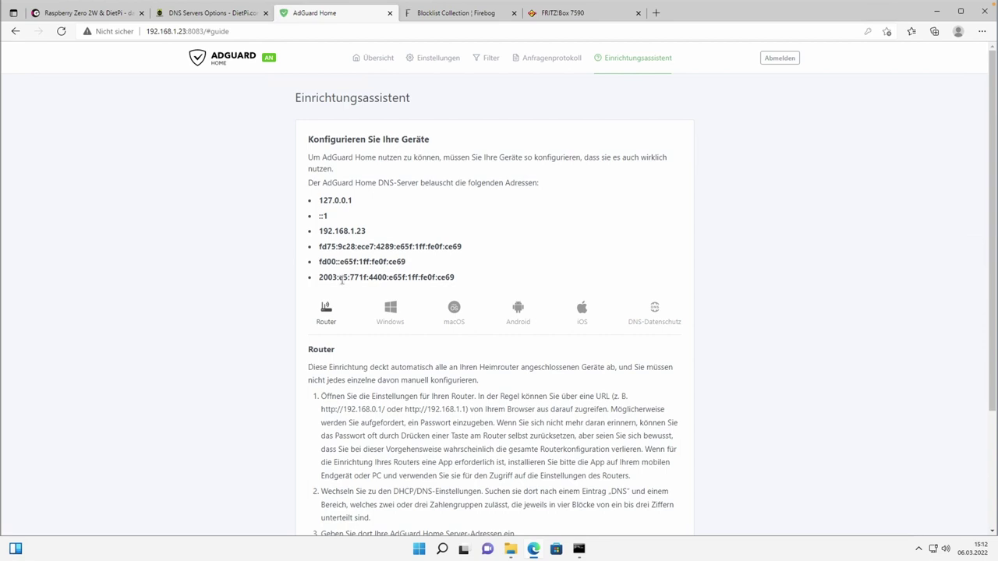
drag(317, 280, 457, 283)
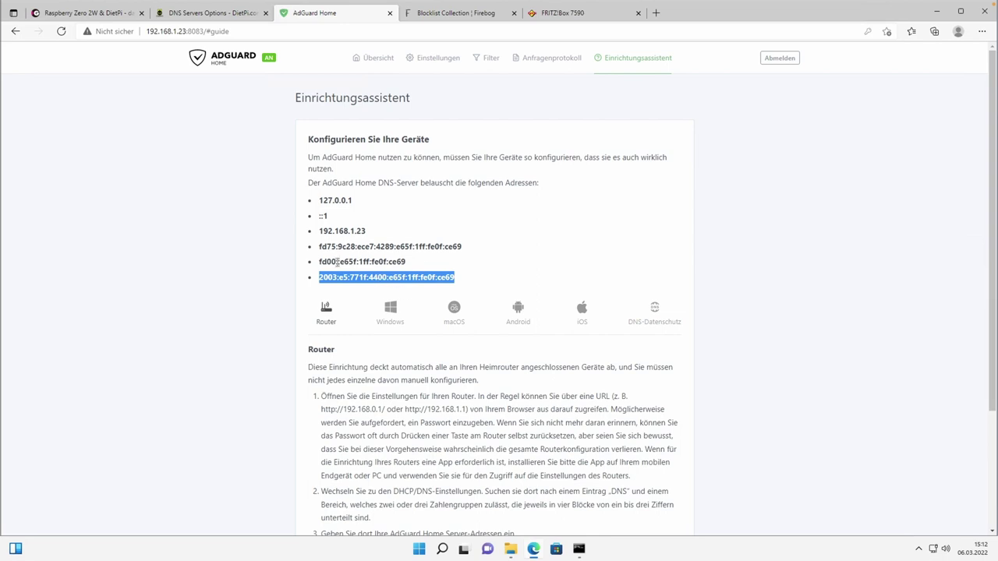
drag(319, 266, 412, 268)
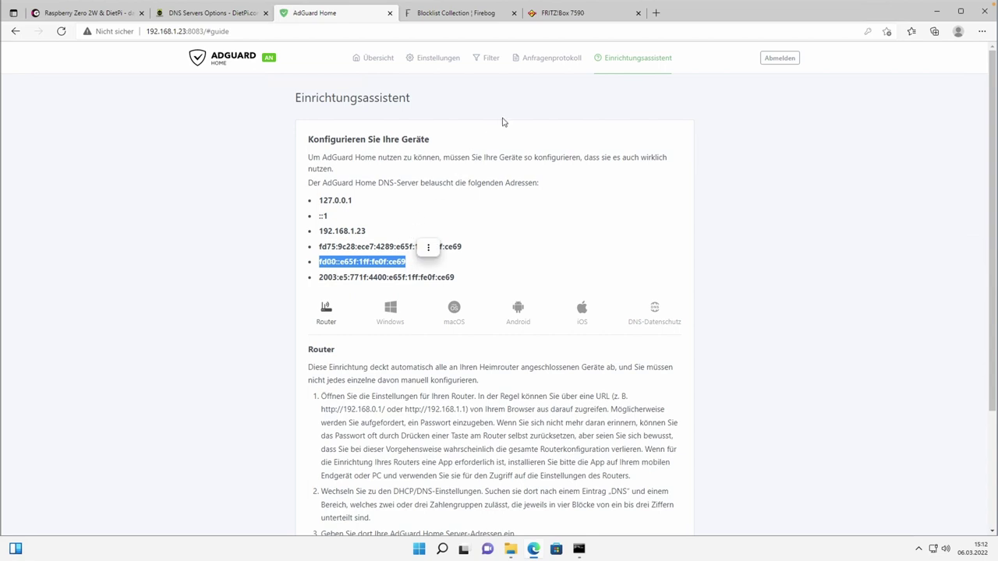
click(561, 13)
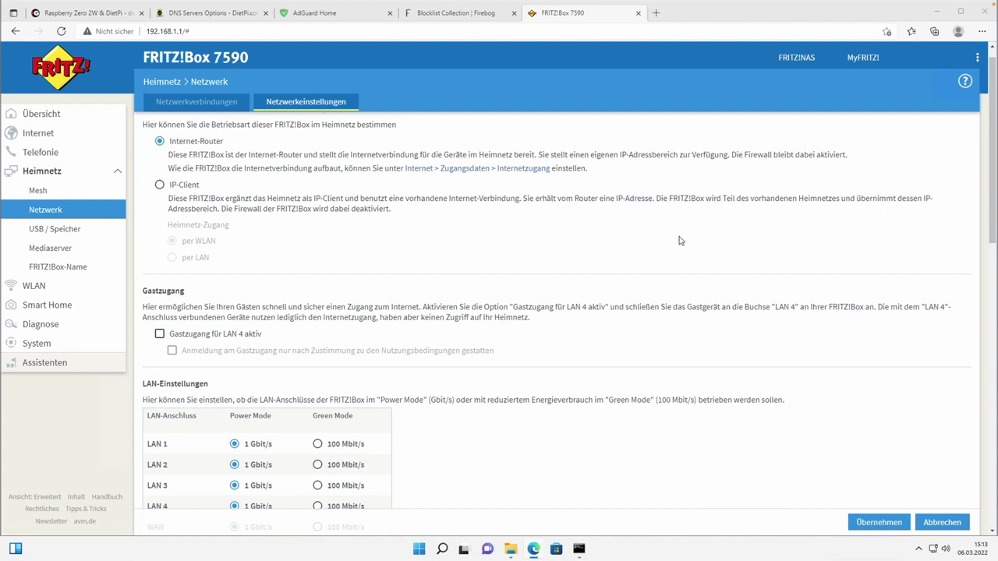
In IPv4-Einstellungen, enable the DHCP server and set the local DNS server to 192.168.1.23.
scroll(680, 238, down, 5)
scroll(684, 245, down, 5)
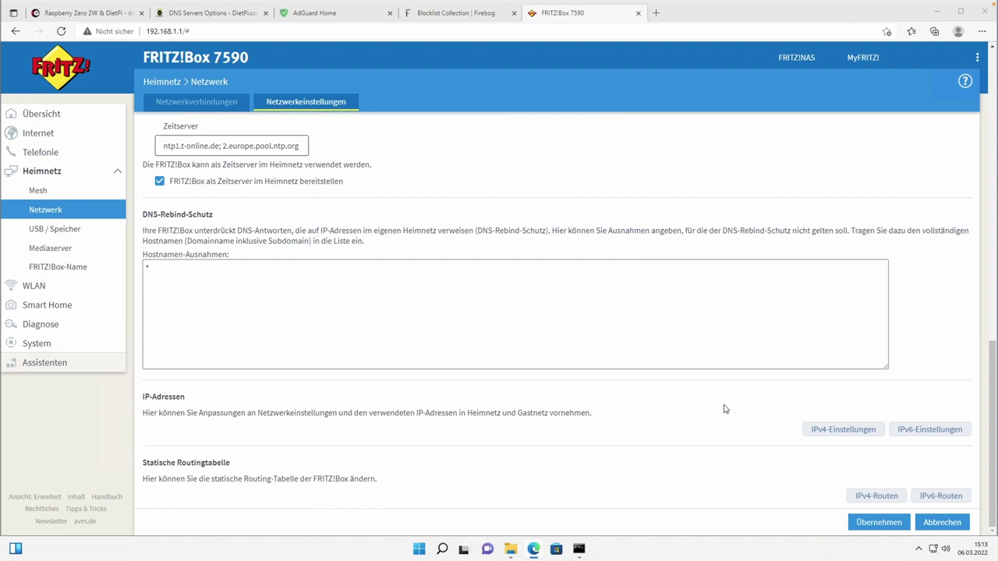
click(831, 433)
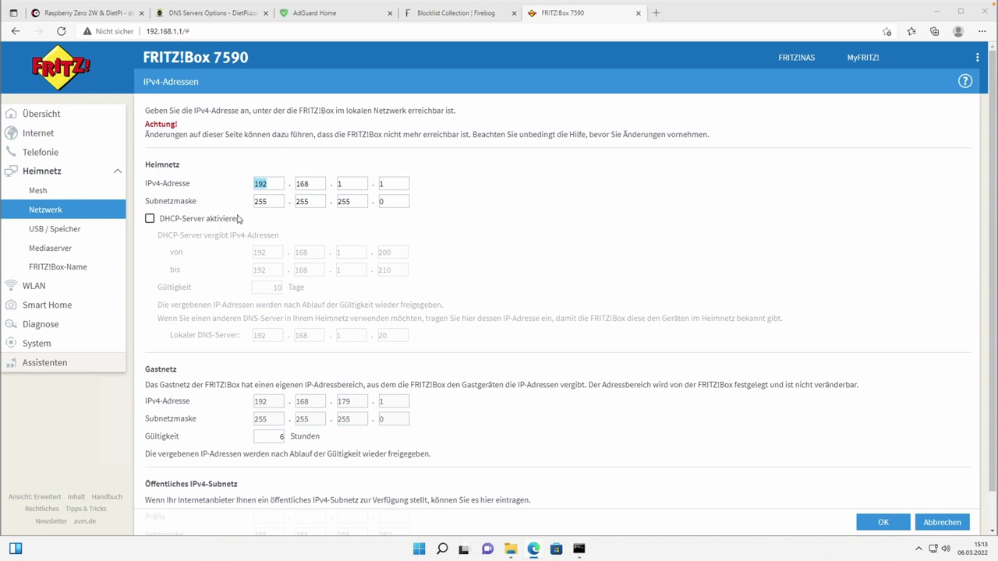
click(150, 218)
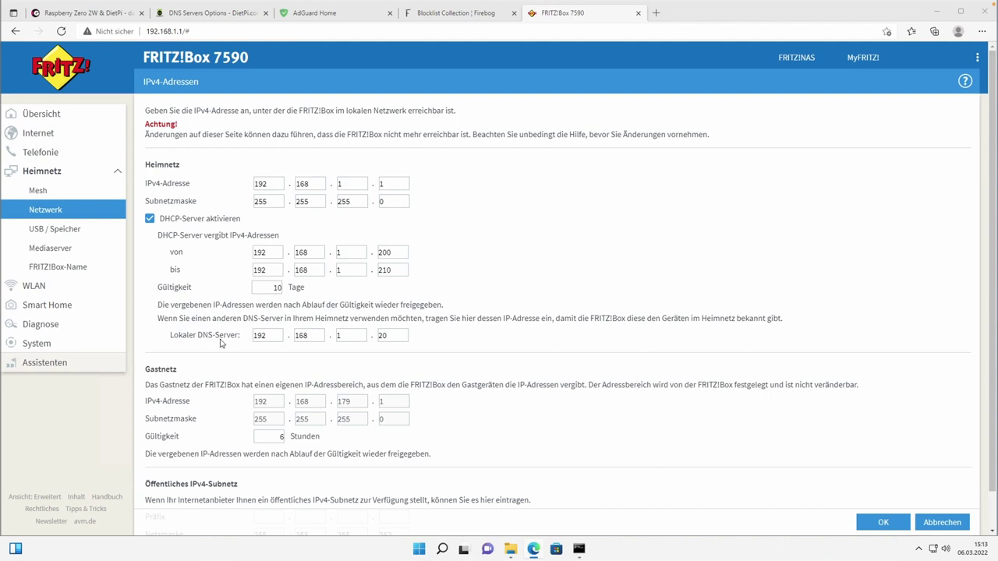
click(392, 335)
Verify the server address in AdGuard Home, then cancel the IPv4 form without saving.
click(338, 14)
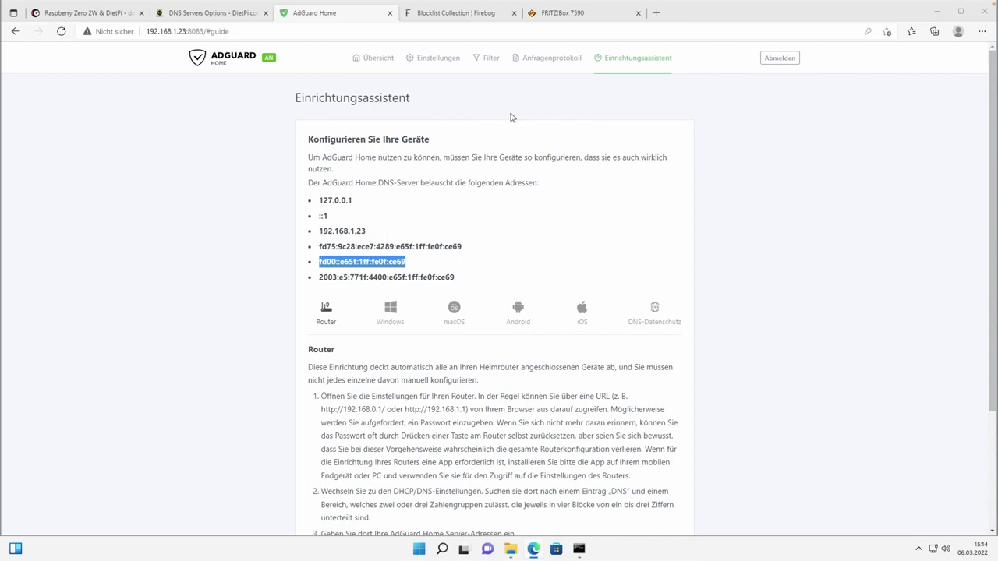
click(567, 19)
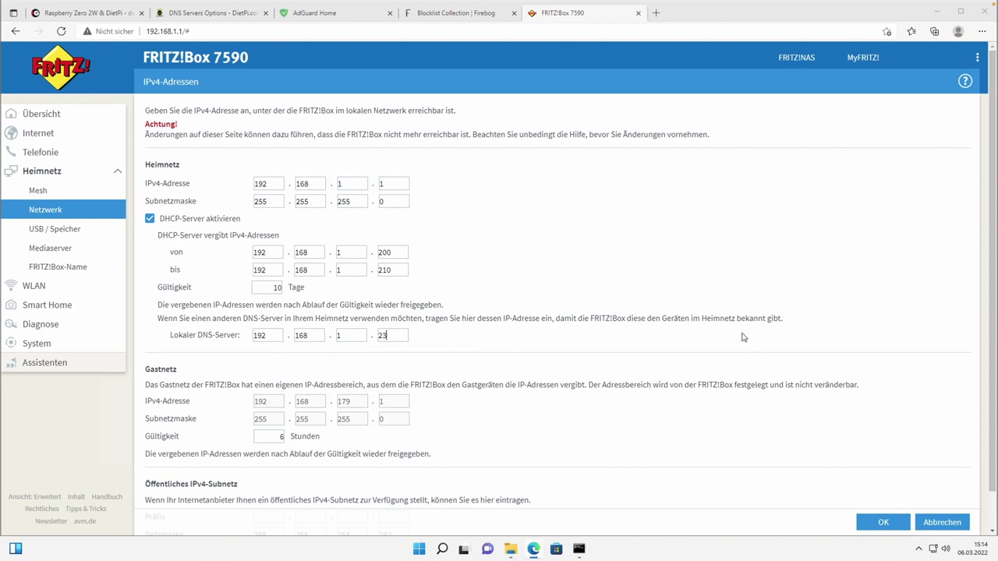
scroll(743, 338, down, 1)
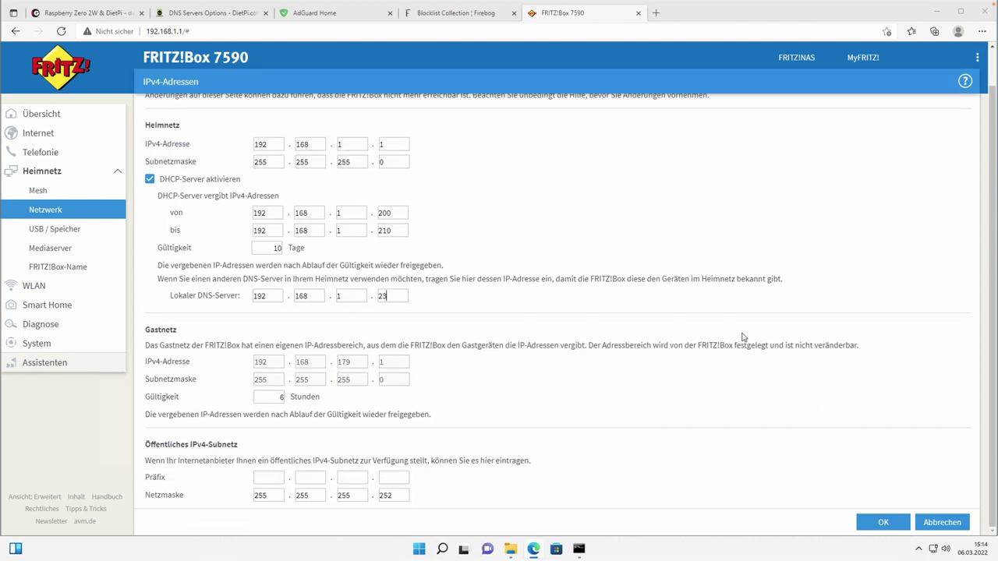
scroll(743, 338, up, 1)
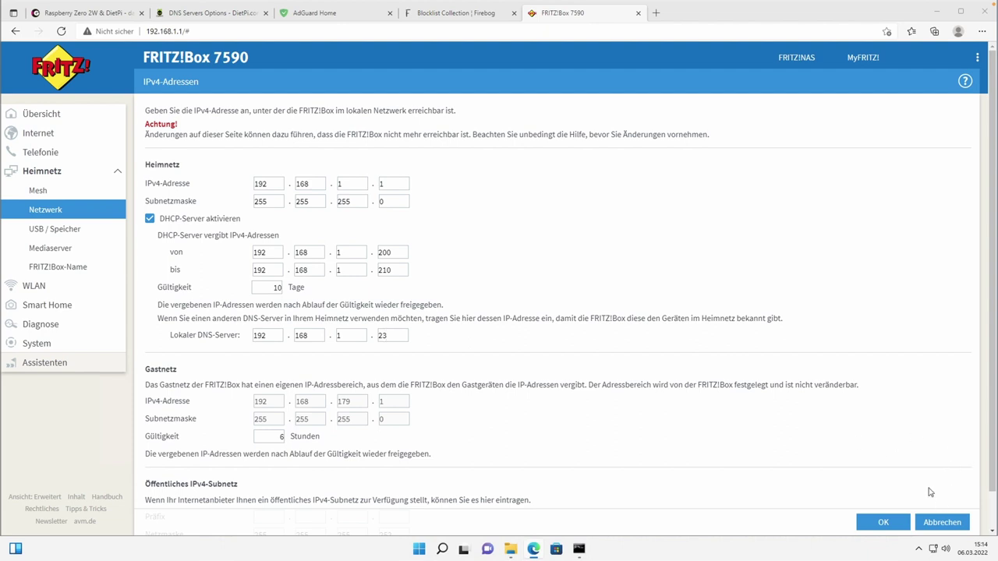
click(942, 523)
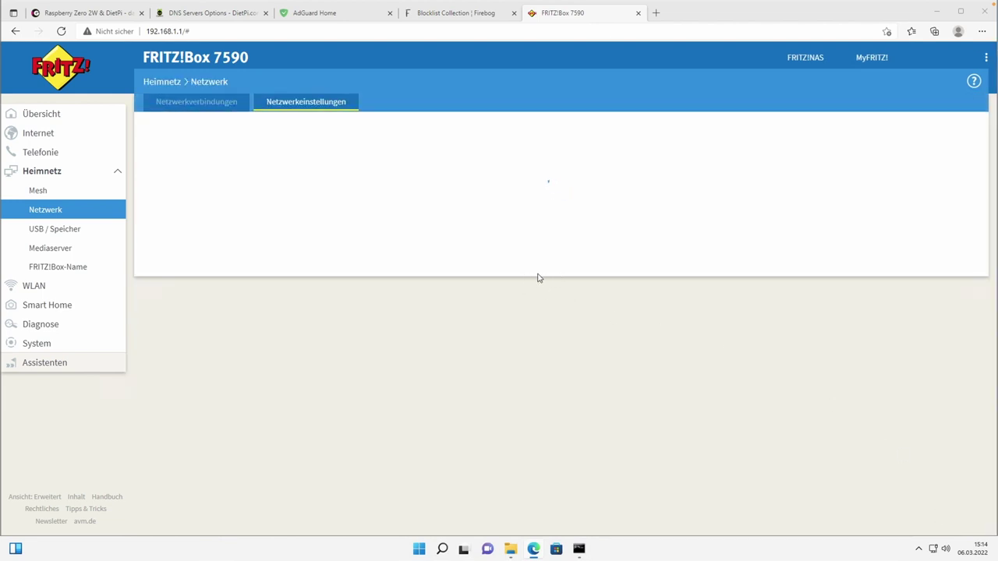
Open IPv6-Einstellungen and find the Lokaler DNSv6-Server field reading fd00:0:0:0:dea6:32ff:fe4c:1e5.
scroll(617, 289, down, 10)
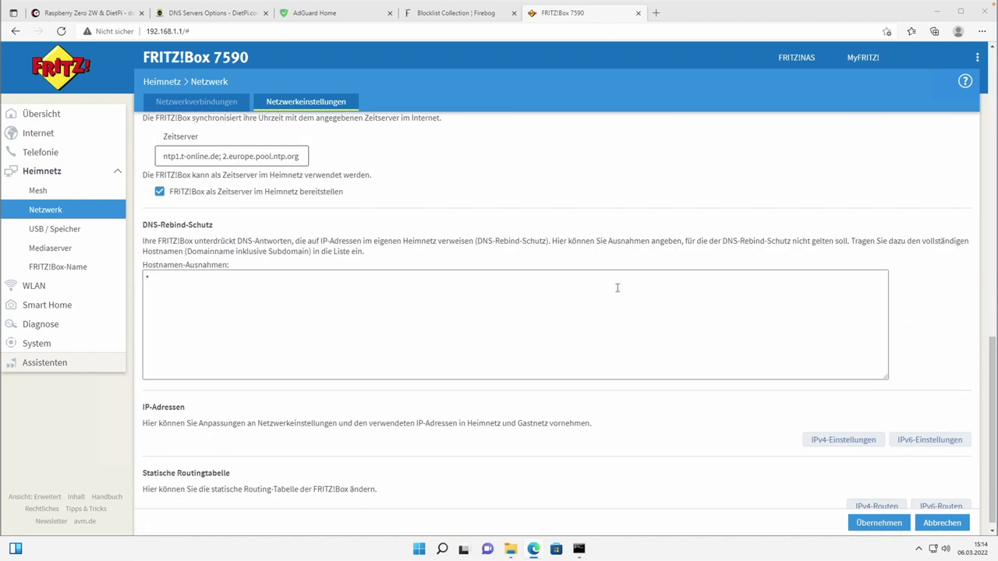
click(908, 431)
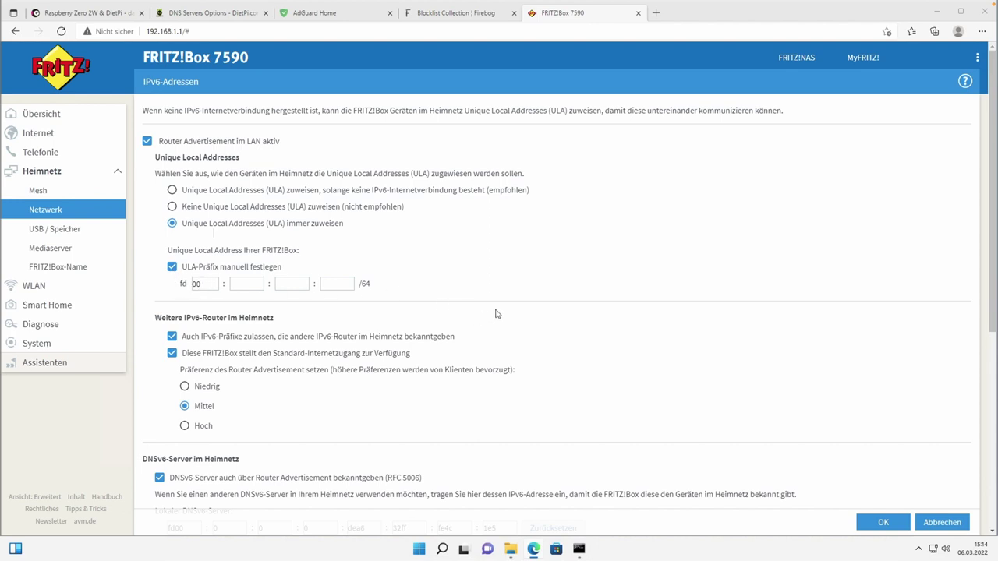
scroll(511, 305, down, 2)
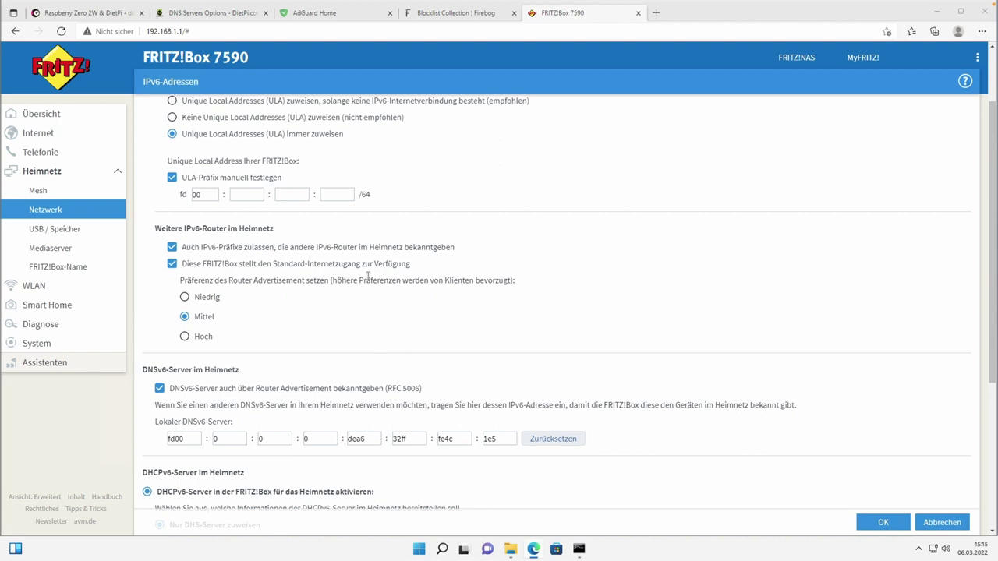
scroll(367, 299, down, 1)
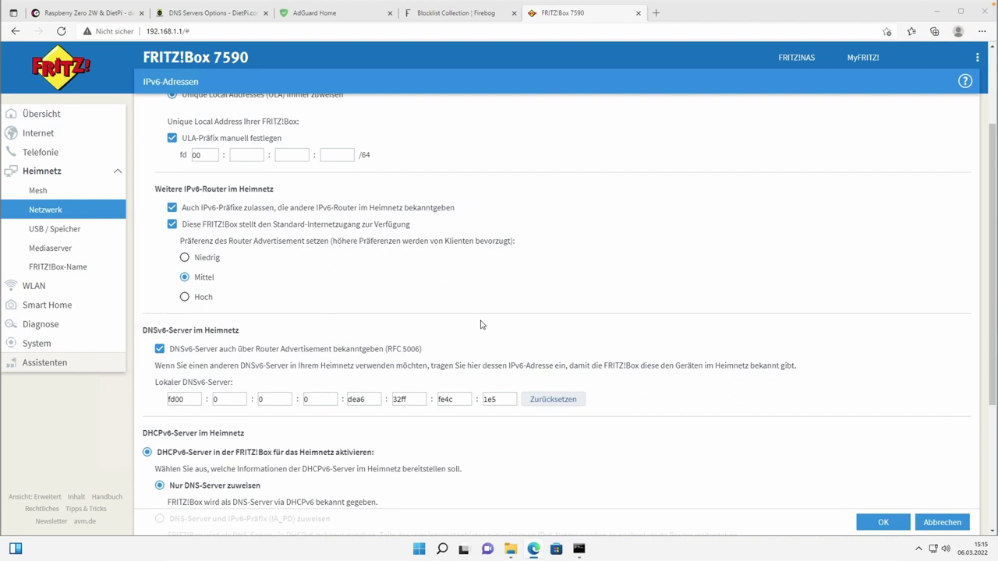
scroll(482, 324, up, 3)
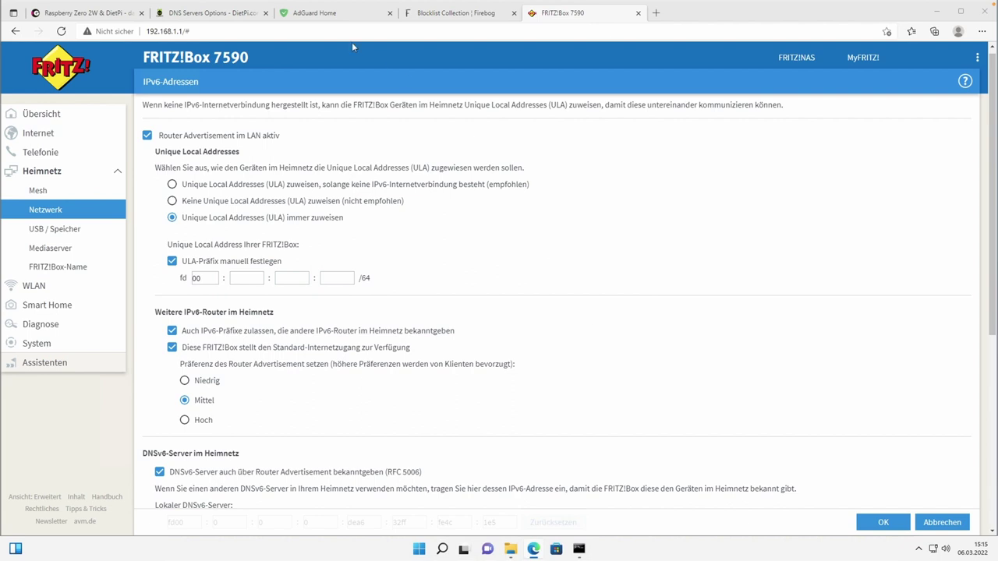
Replace the last DNSv6 group 1e5 with AdGuard's ce69.
click(336, 13)
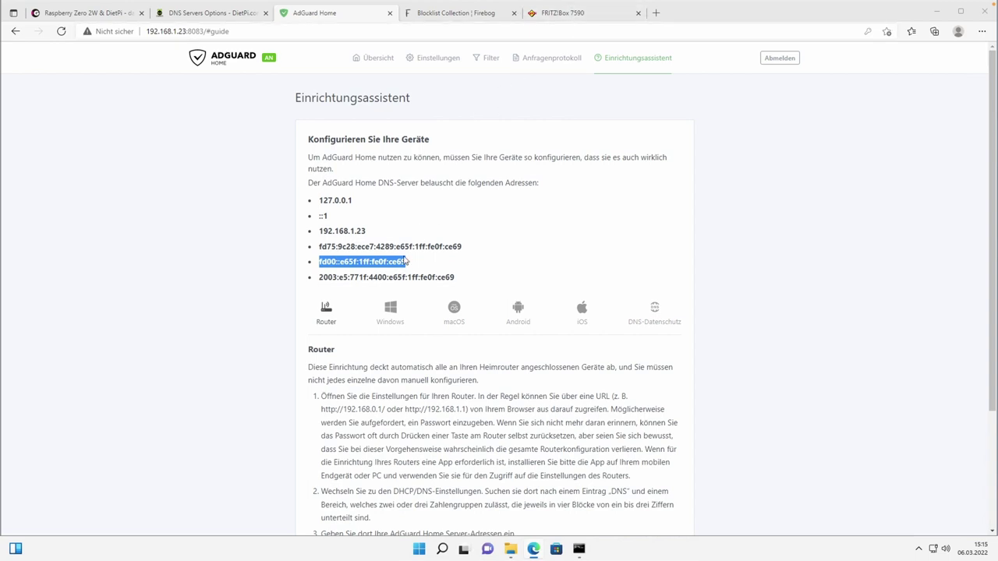
click(546, 14)
scroll(377, 331, down, 3)
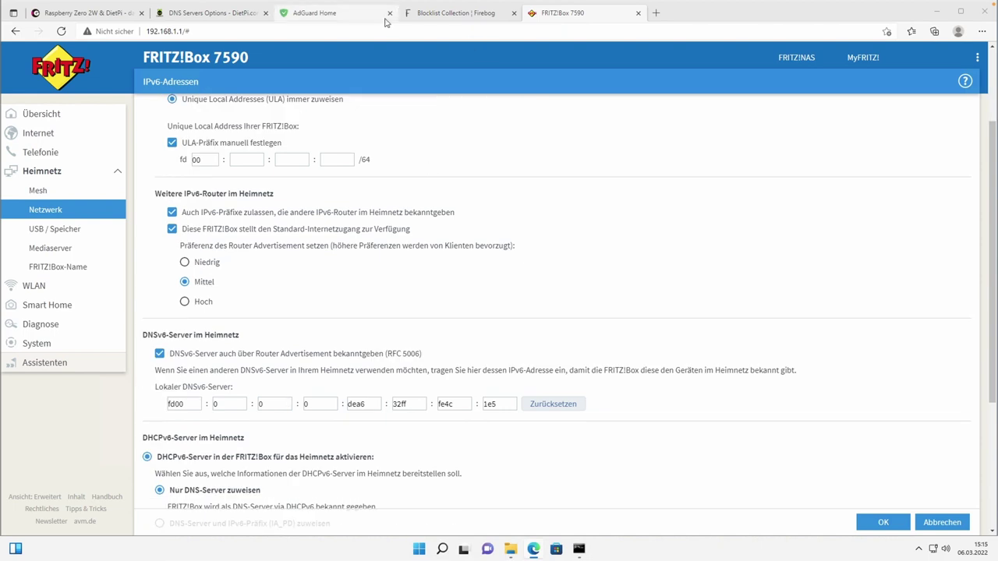
click(340, 13)
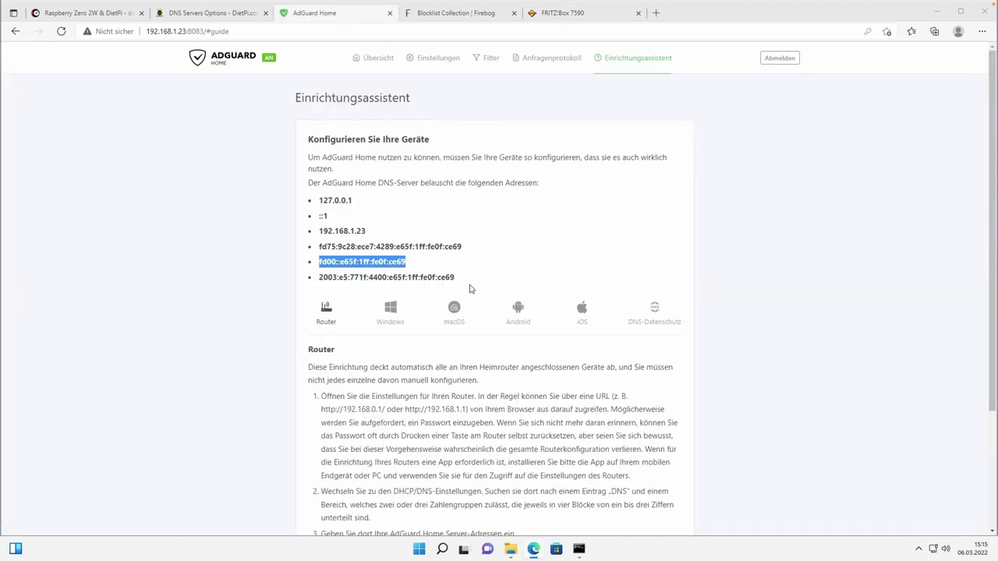
click(391, 263)
drag(389, 262, 407, 266)
key(ctrl+c)
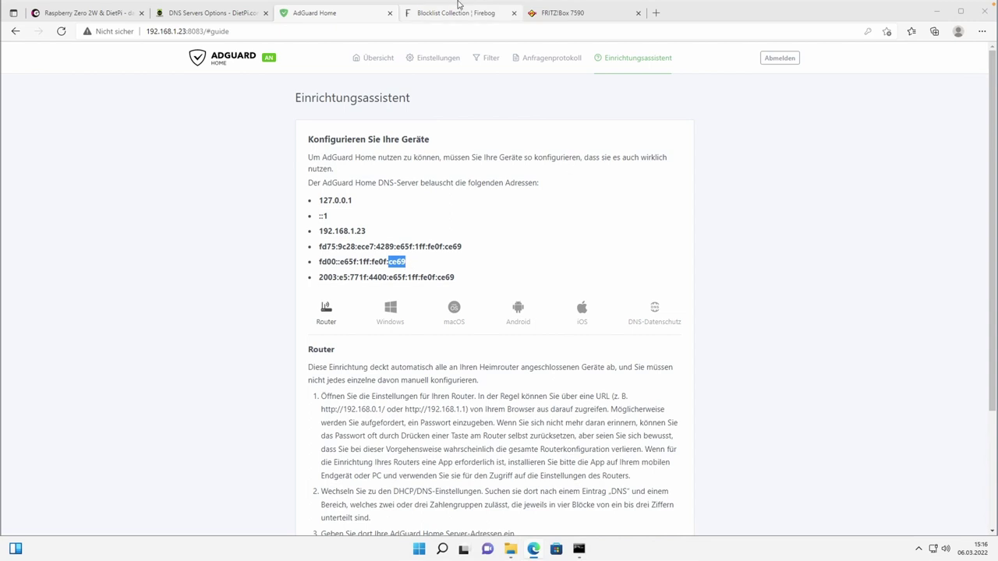
click(565, 13)
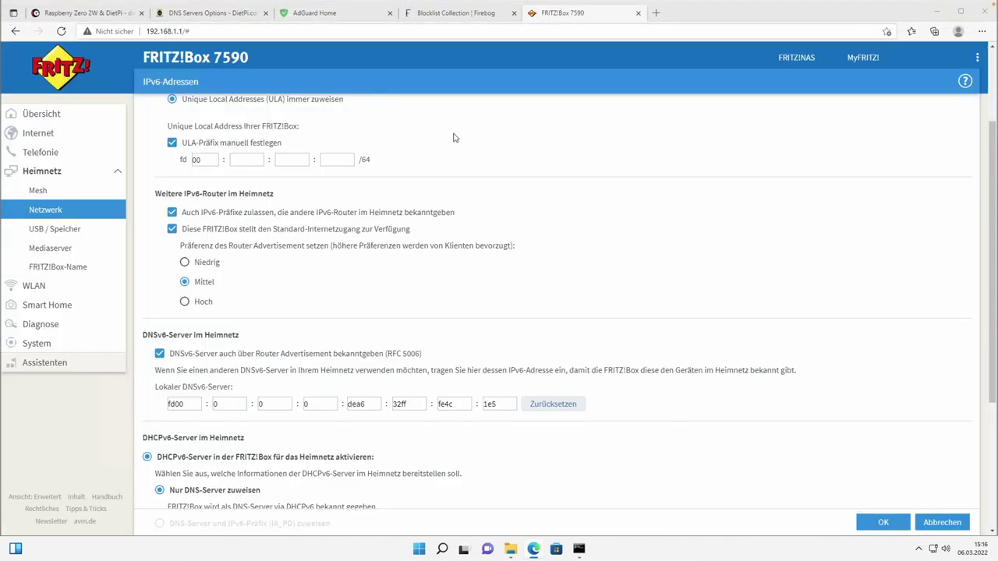
drag(507, 405, 455, 404)
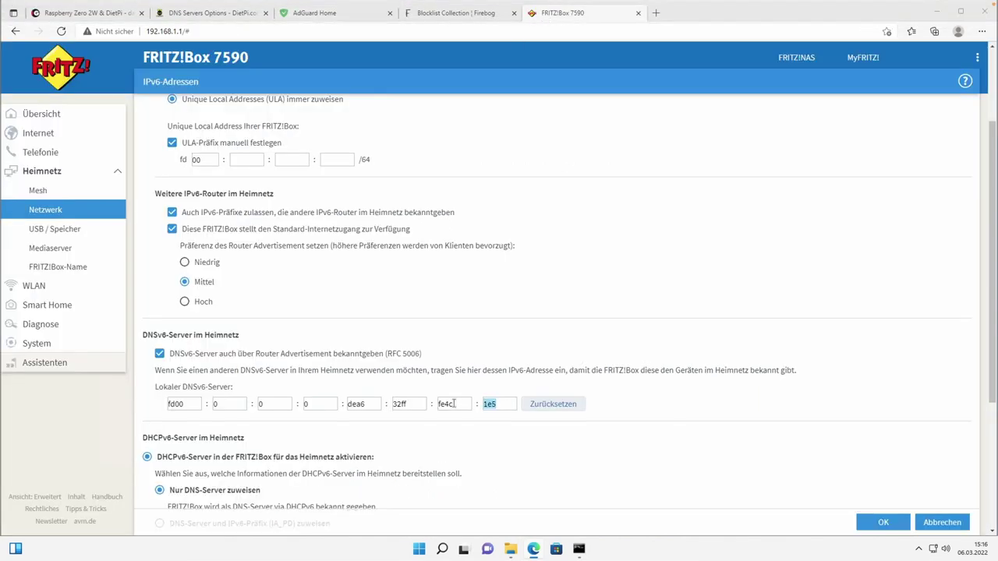
key(ctrl+v)
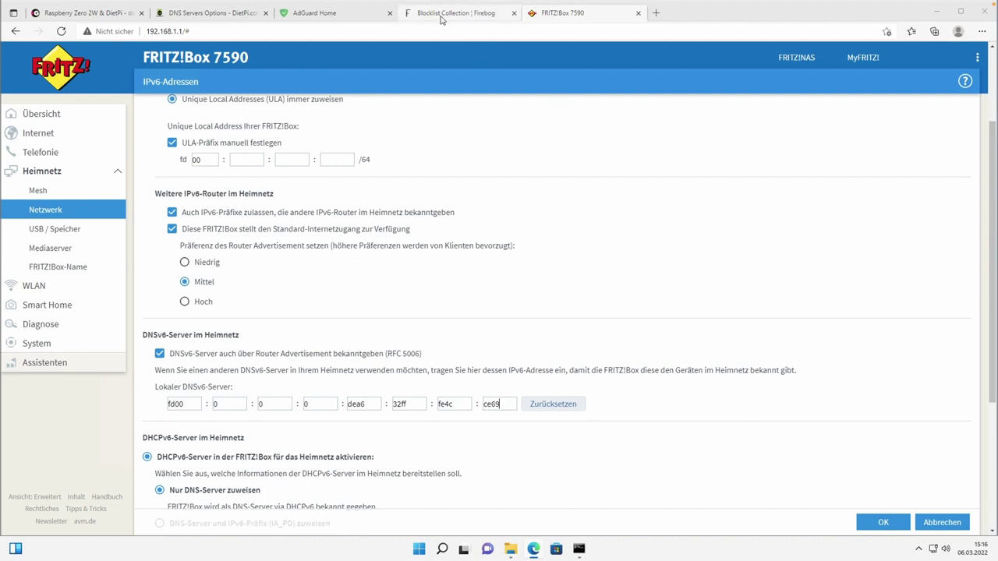
Replace fe4c with fe0f, then mark the 32ff group to become 1ff.
click(336, 17)
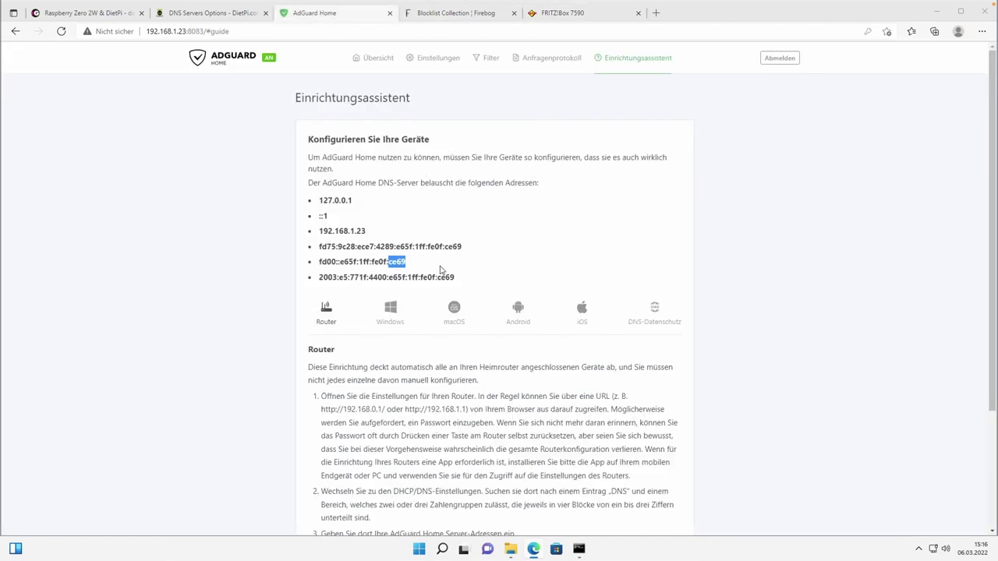
drag(372, 262, 386, 263)
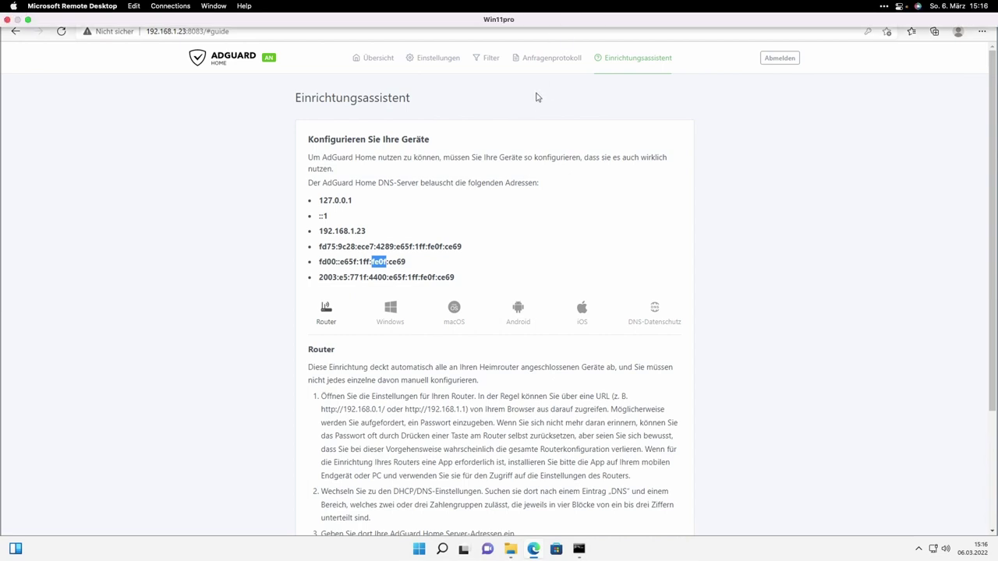
click(563, 12)
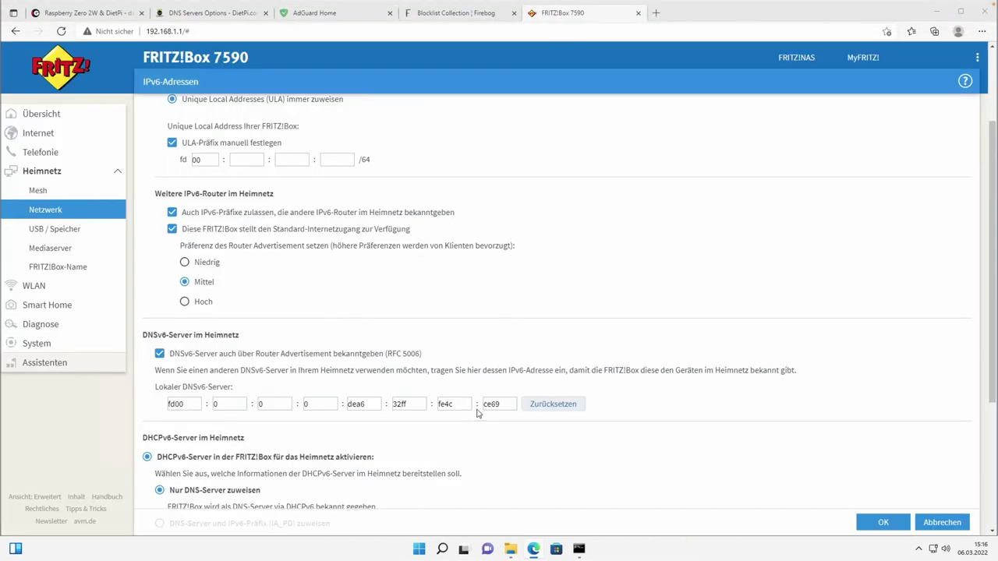
drag(463, 405, 417, 403)
text(fe0f)
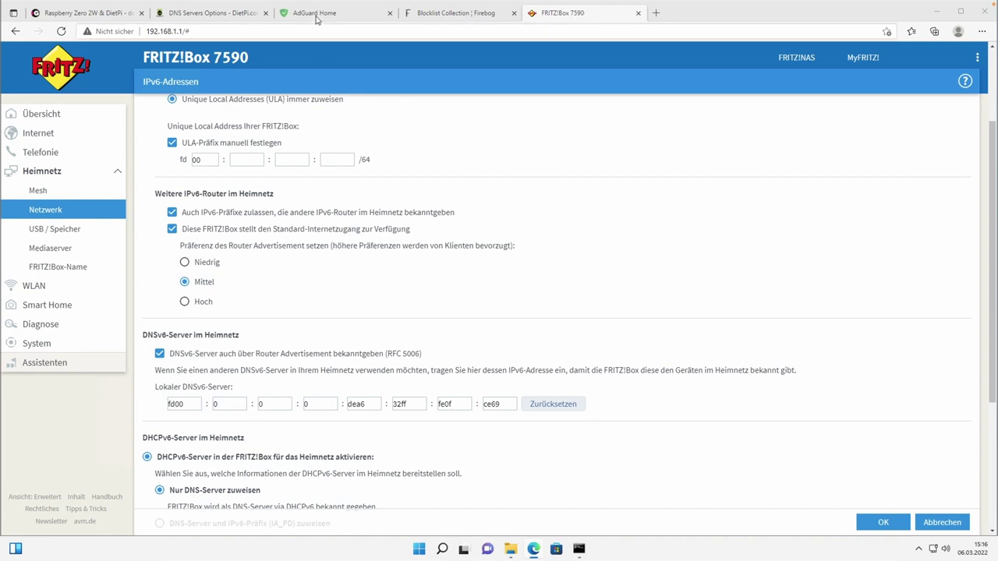
click(317, 17)
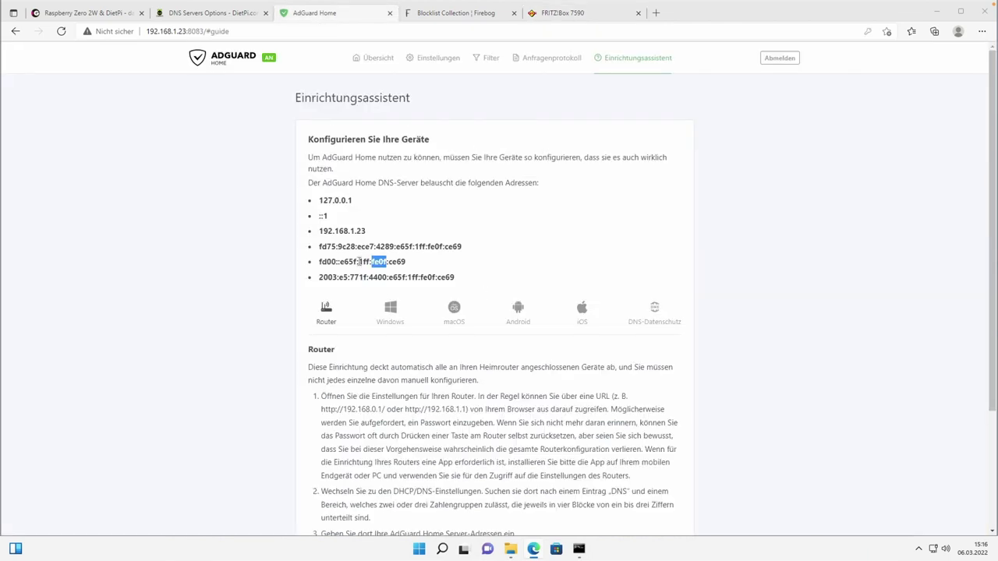
drag(359, 262, 369, 263)
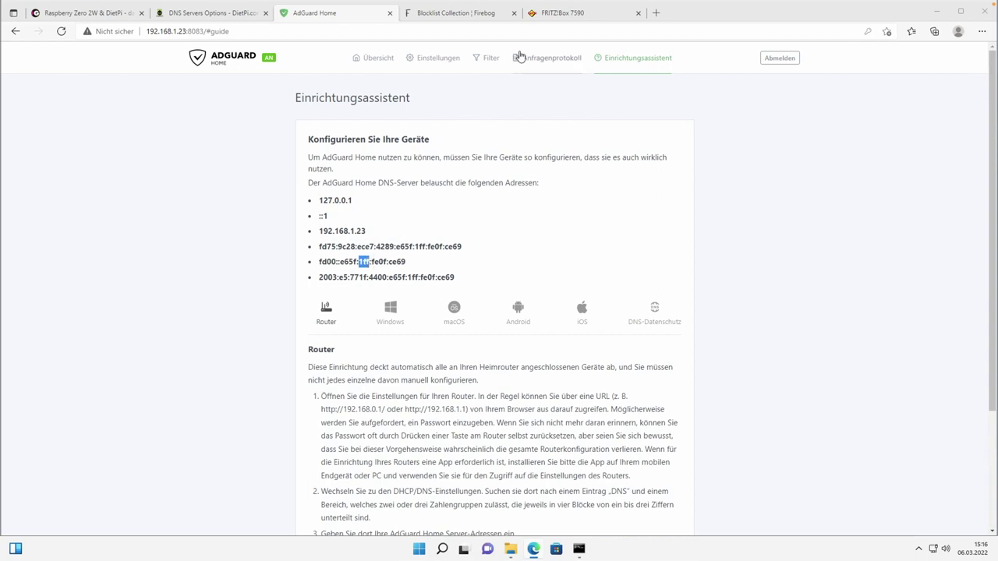
click(565, 14)
drag(415, 403, 378, 403)
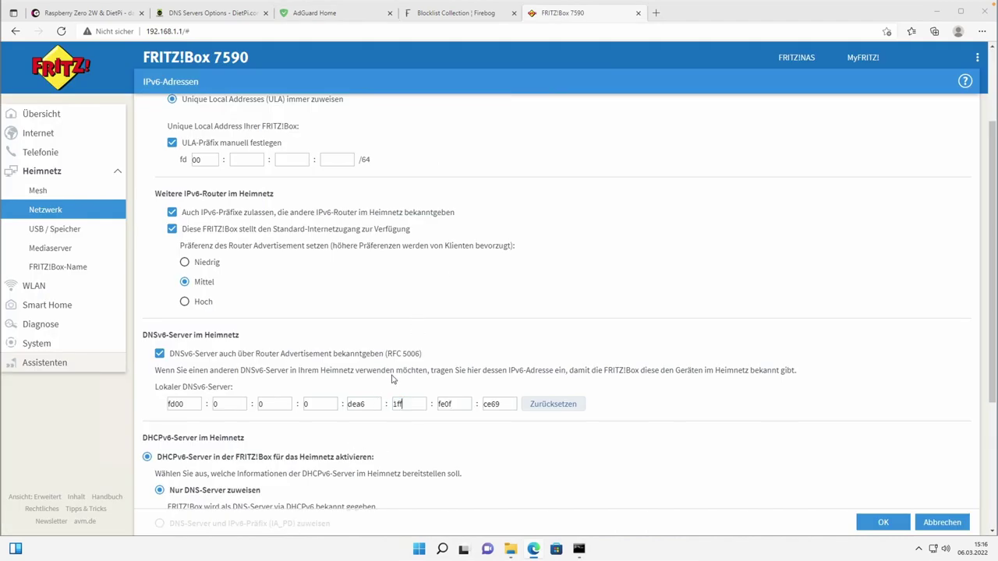
Copy e65f from AdGuard's fd00 address and paste it in place of dea6.
click(333, 17)
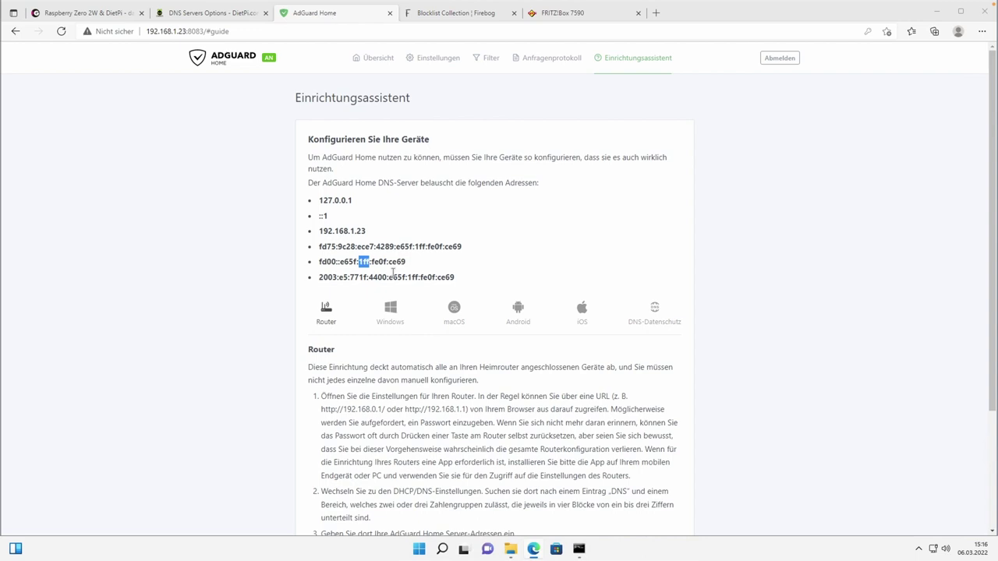
drag(340, 262, 357, 266)
key(ctrl+c)
click(582, 13)
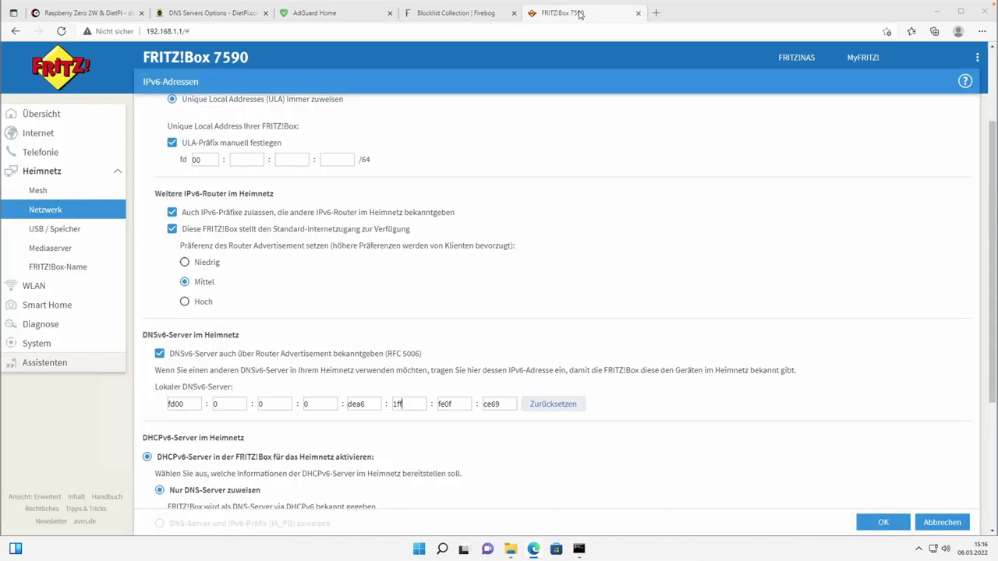
drag(372, 403, 343, 407)
key(ctrl+v)
click(337, 14)
click(341, 273)
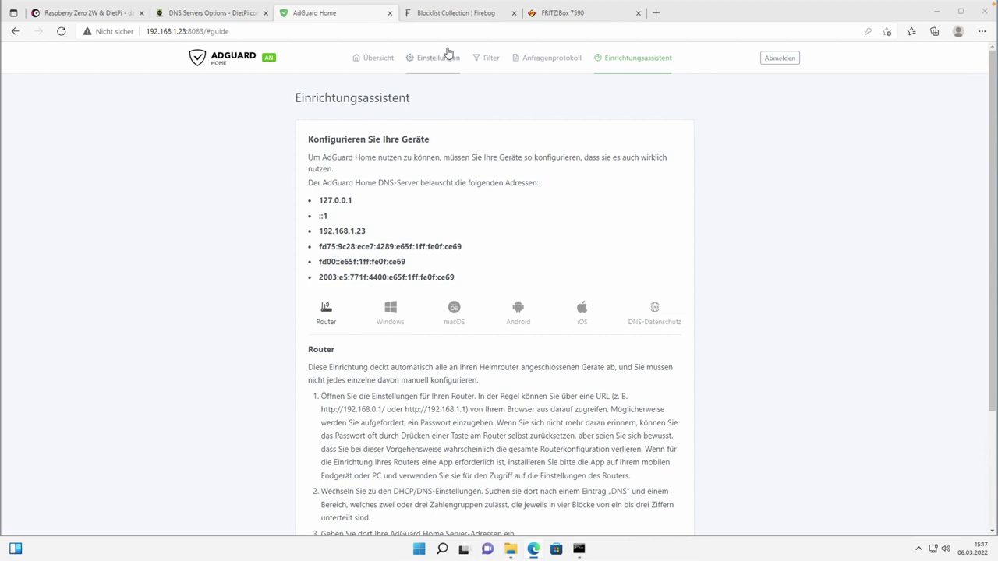
click(547, 19)
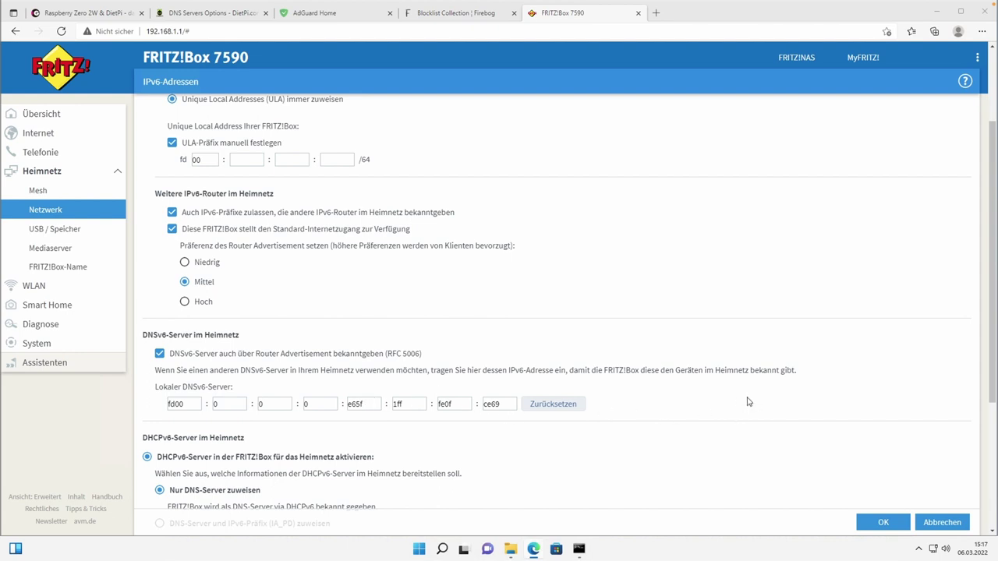
Check the e65f field, save the IPv6 page with OK, and confirm in 'Ausführung bestätigt'.
scroll(747, 401, down, 1)
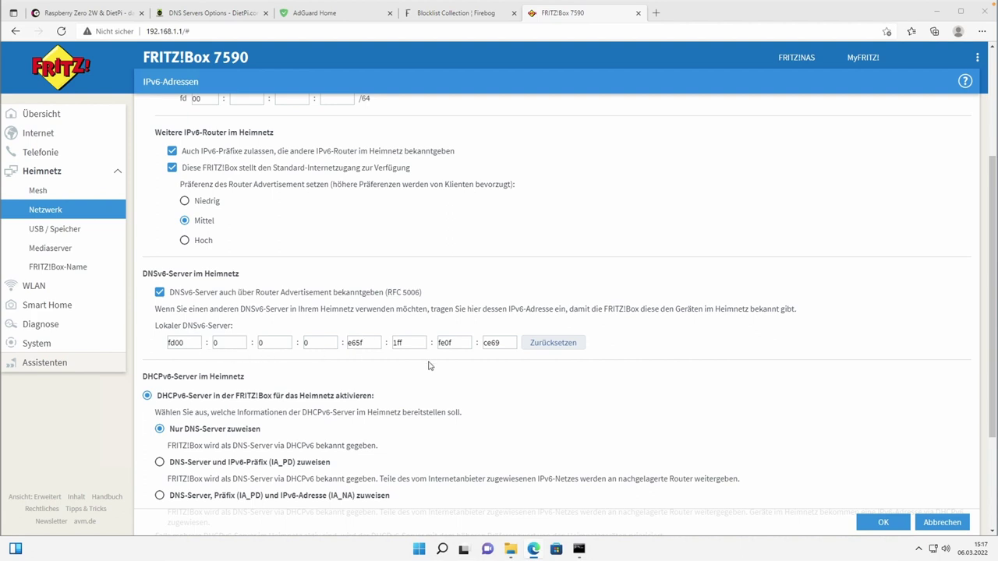
click(374, 347)
click(881, 524)
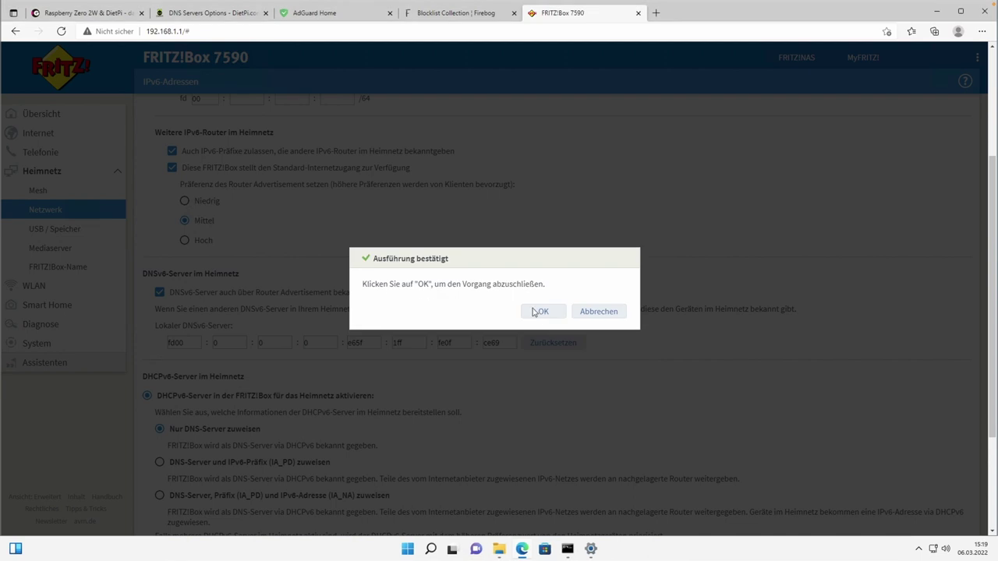
click(539, 311)
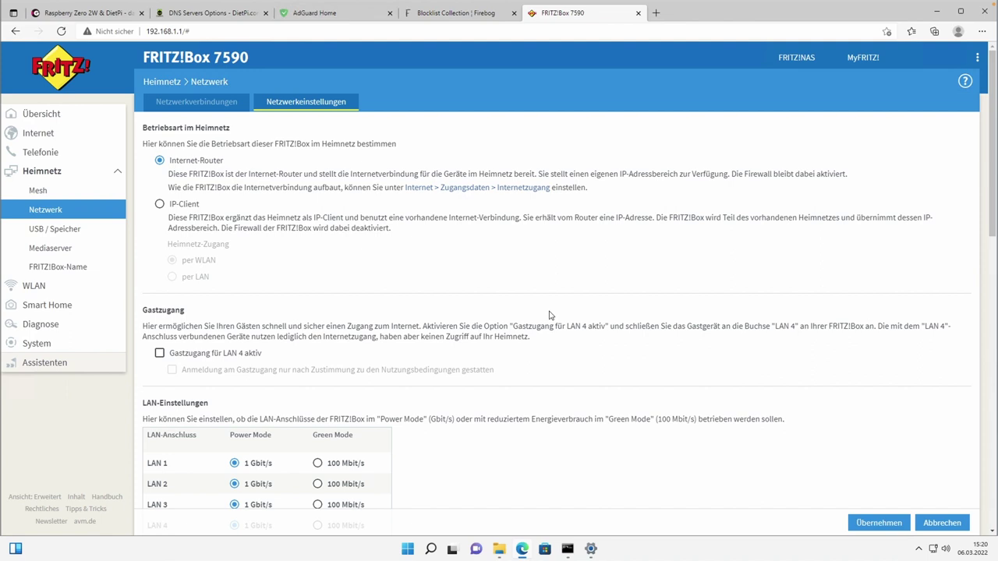
scroll(608, 320, down, 2)
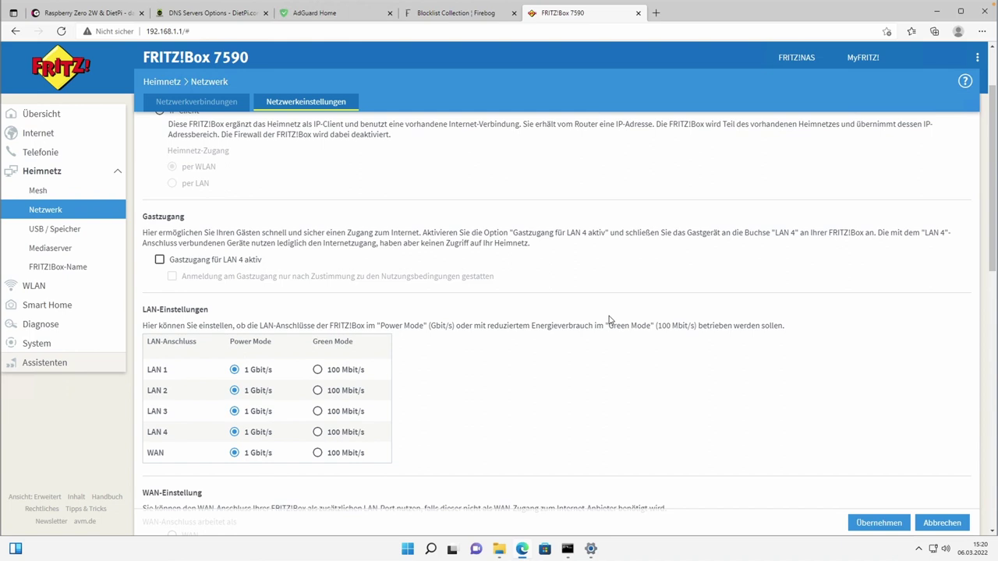
scroll(610, 320, down, 3)
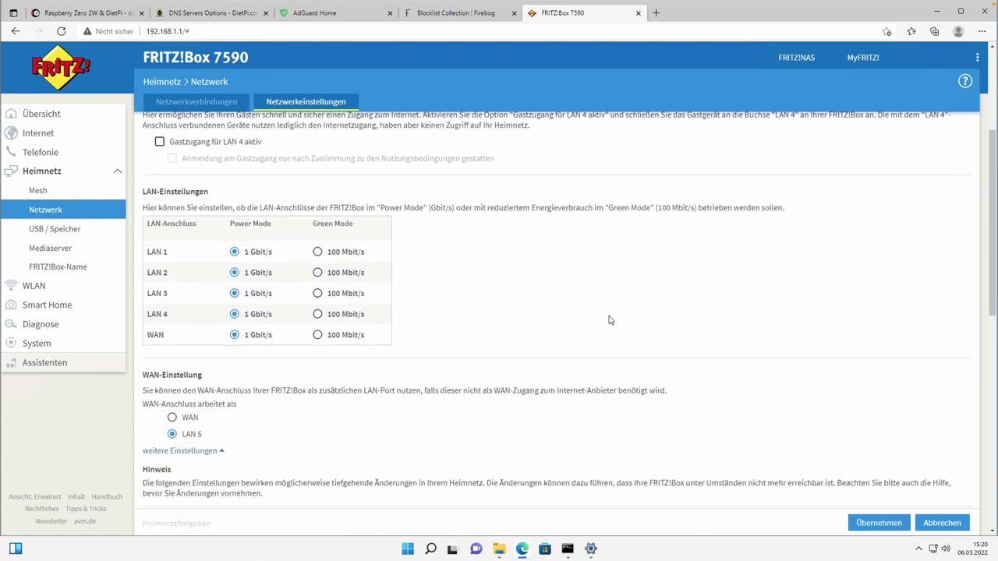
scroll(610, 320, down, 4)
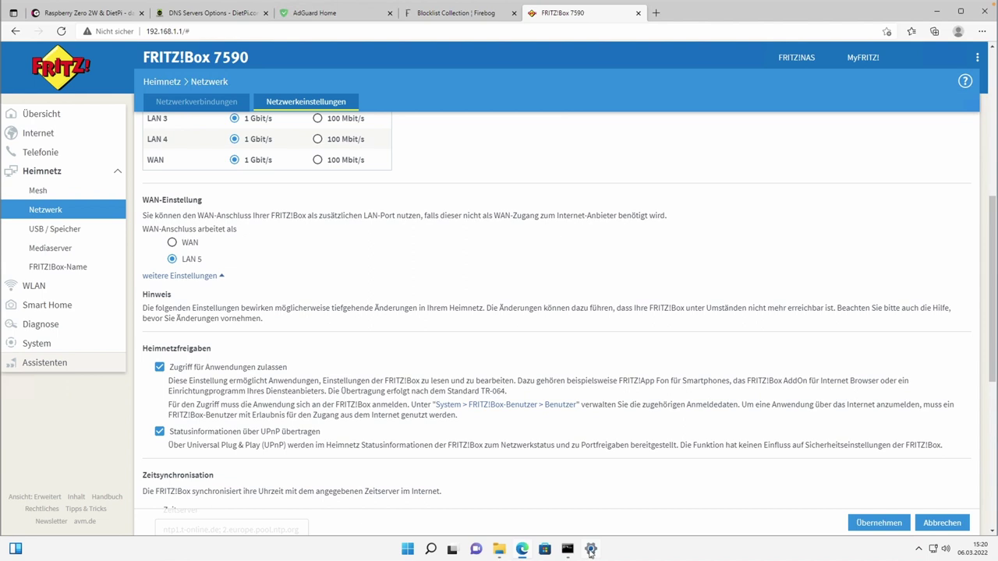
Verify the Ethernet DNS servers read 192.168.1.23 and fd00::e65f:1ff:fe0f:ce69, then return to AdGuard Home.
click(591, 550)
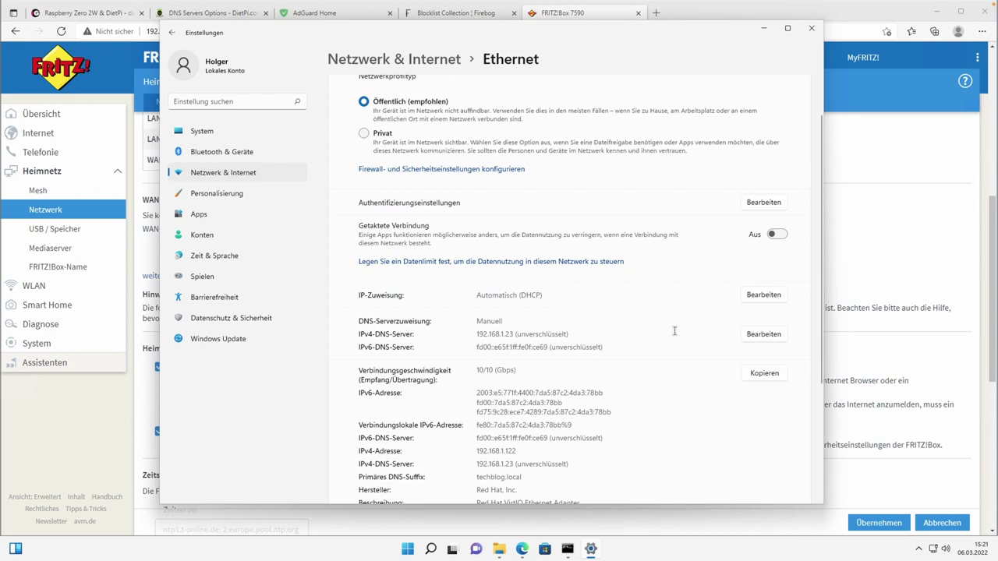
click(760, 336)
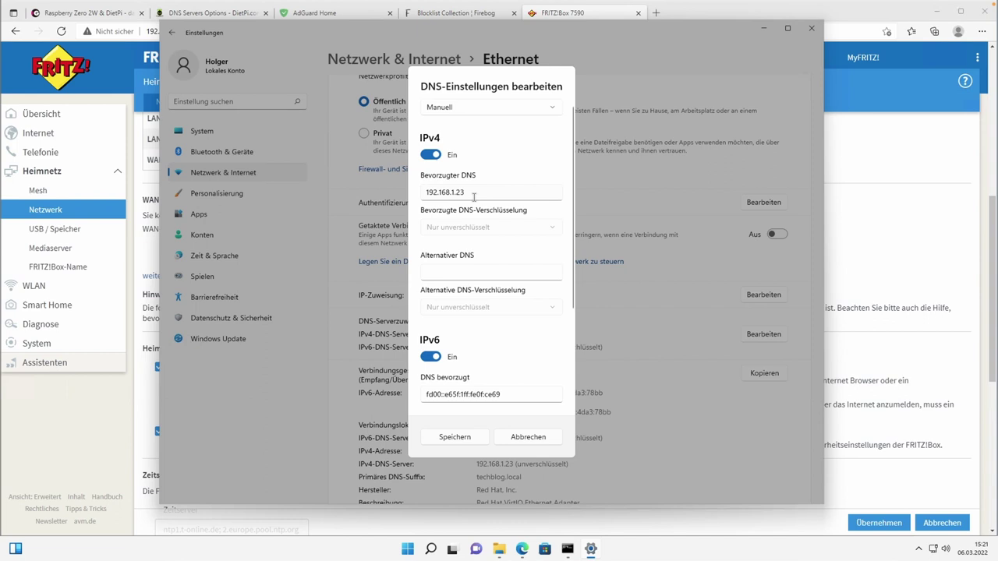
scroll(515, 366, down, 1)
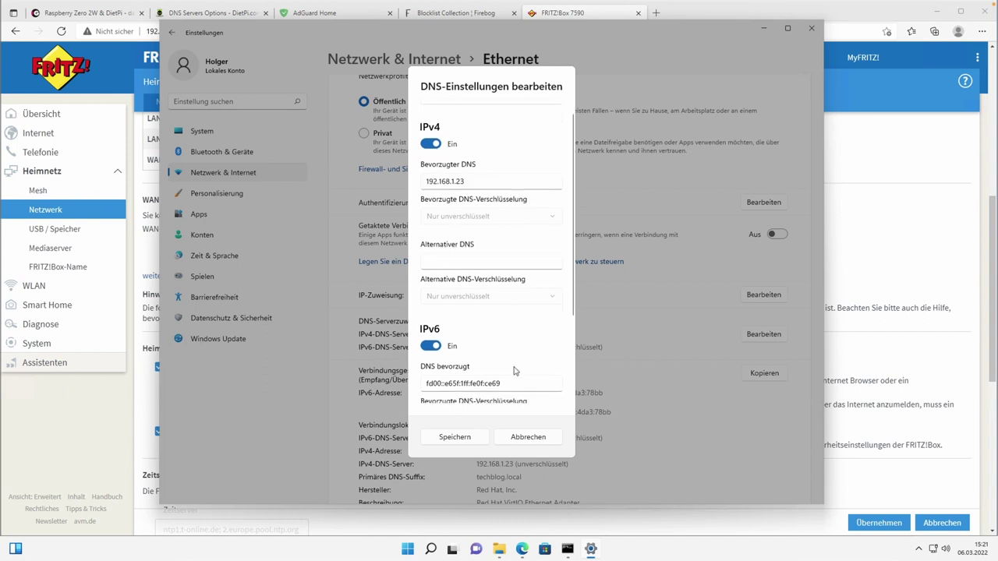
click(886, 17)
click(303, 15)
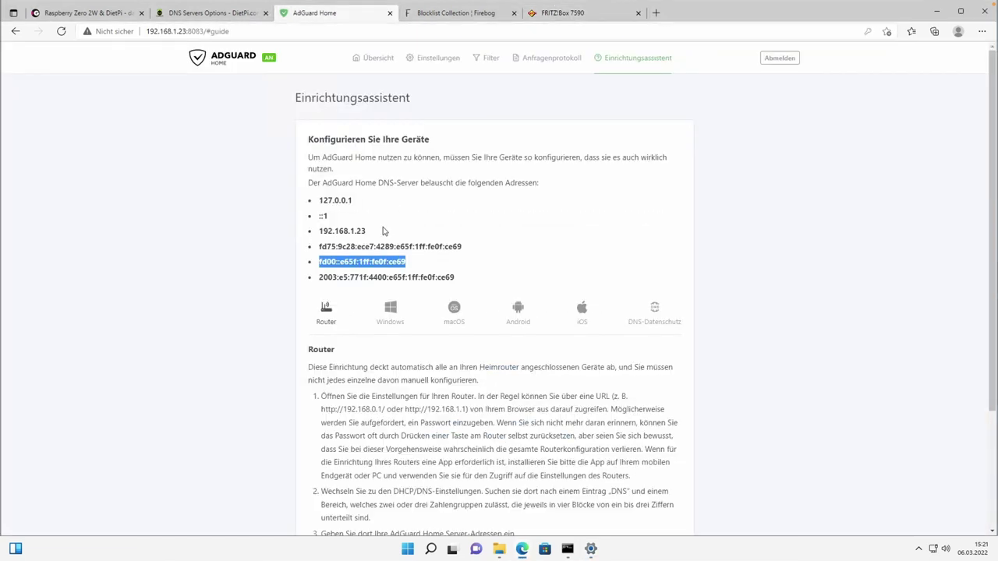
Review the Windows, macOS, Android, iOS, DNS-Datenschutz and Router setup instructions.
click(390, 312)
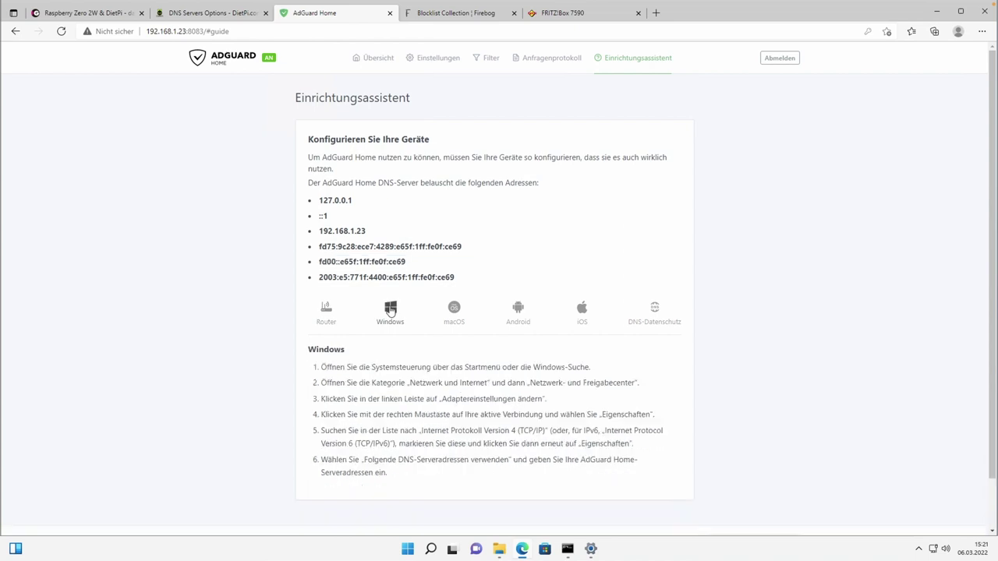
scroll(449, 341, down, 1)
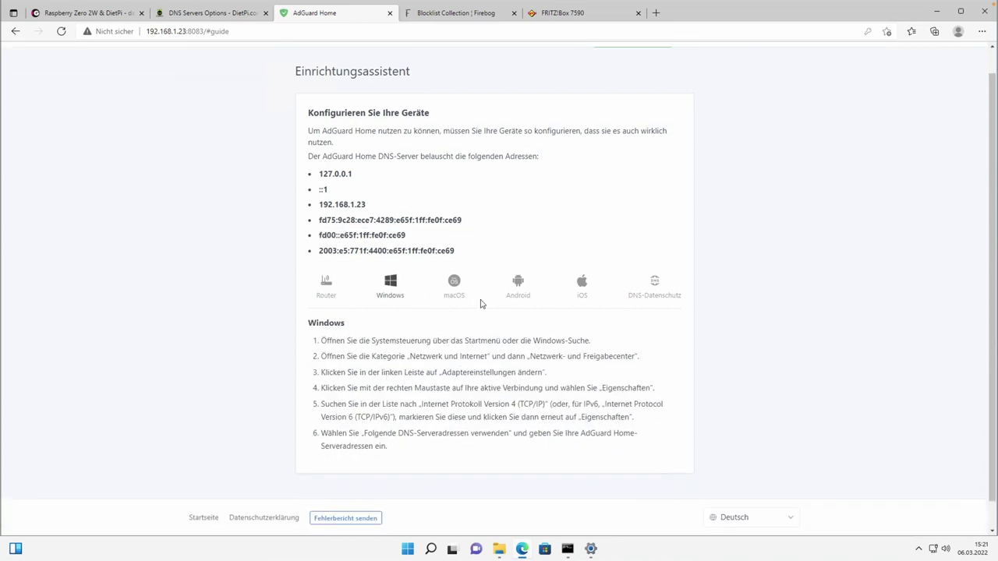
click(454, 285)
click(518, 286)
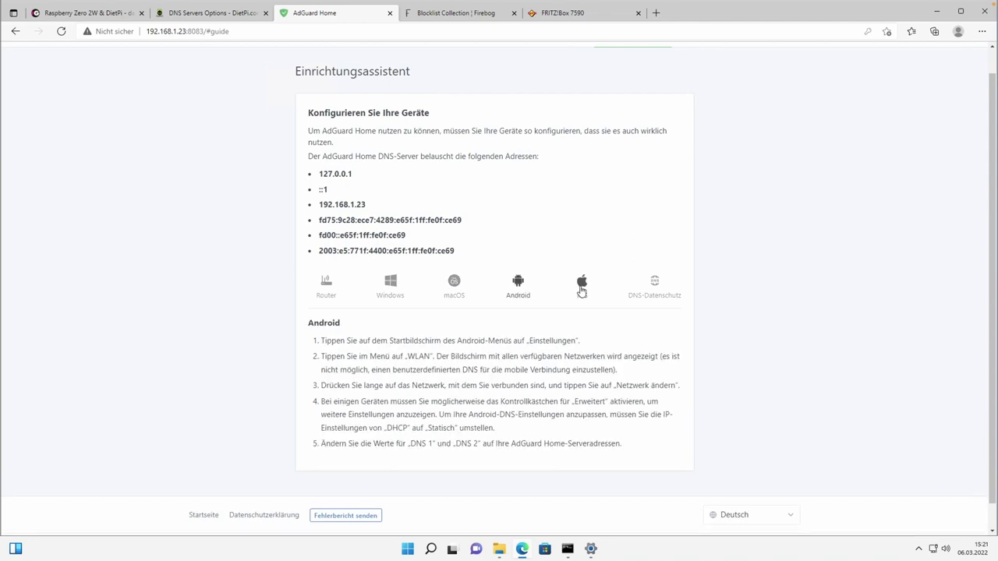
click(581, 287)
click(655, 288)
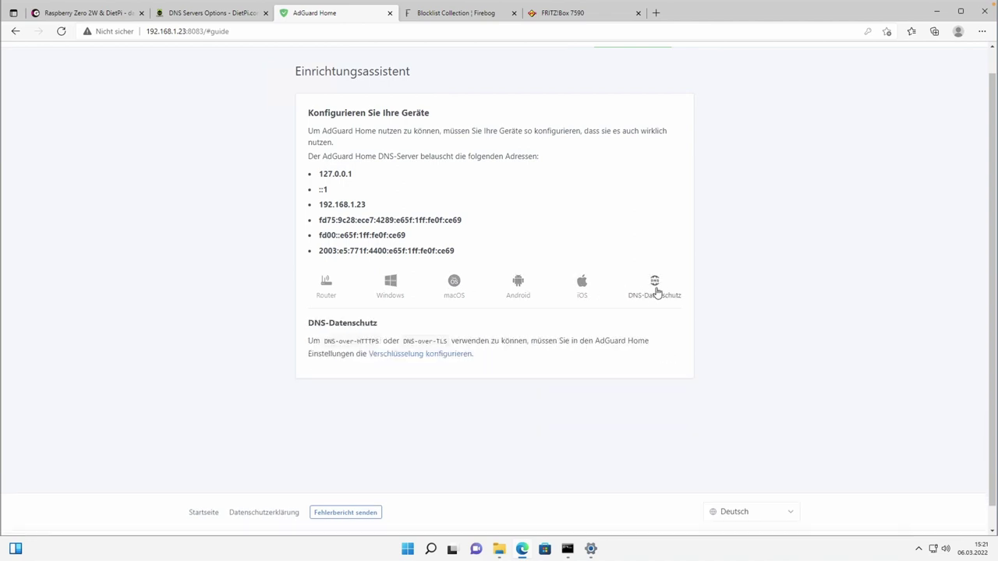
click(324, 288)
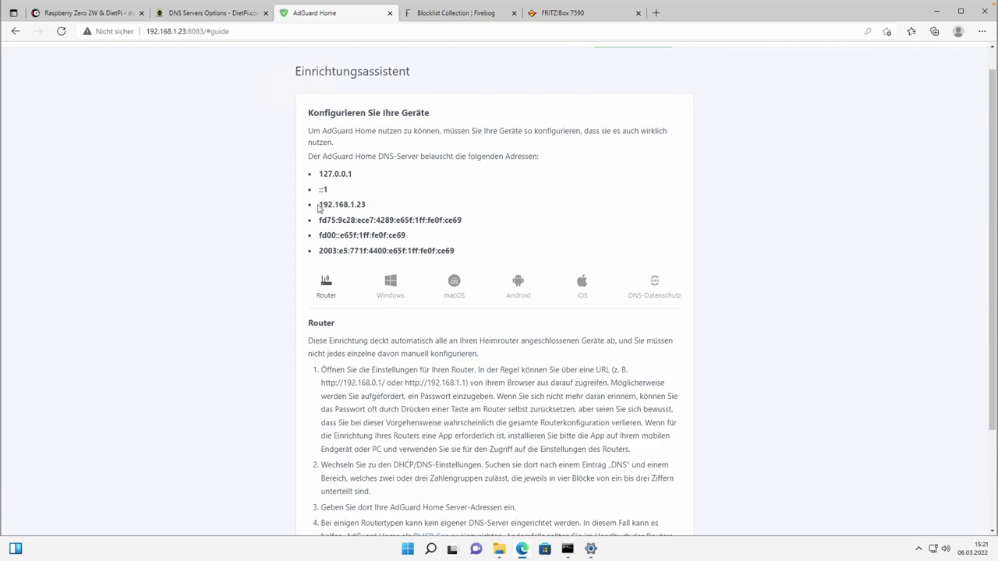
Select the addresses 192.168.1.23 and fd00::e65f:1ff:fe0f:ce69, then open a new browser tab.
drag(320, 204, 368, 208)
drag(320, 236, 418, 242)
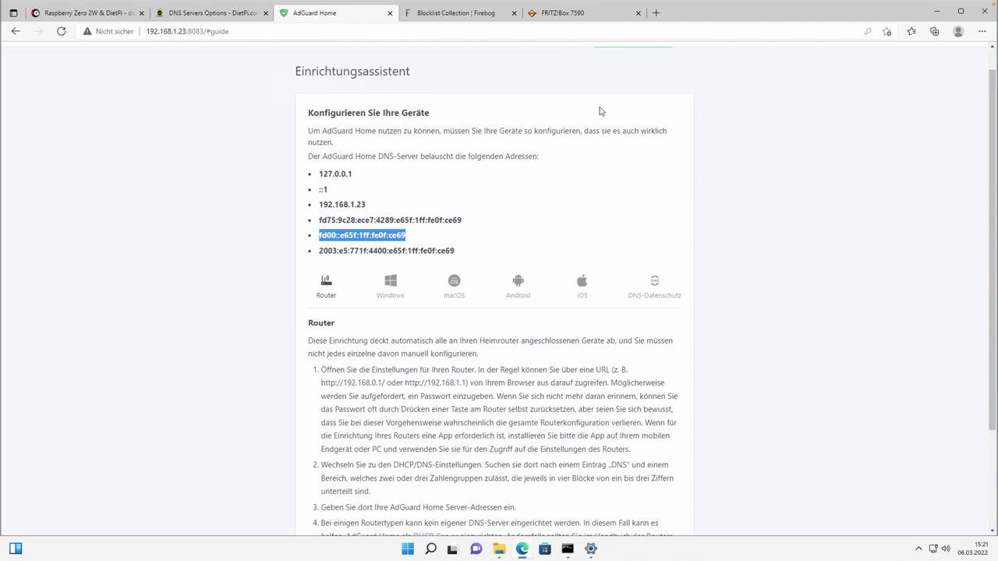
click(656, 12)
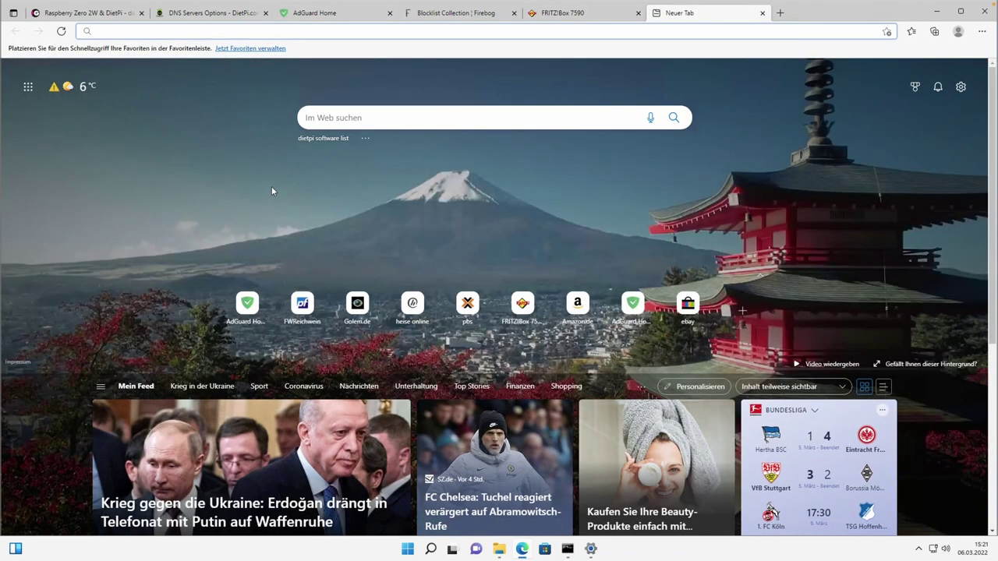
Load google.de in the new tab, search for 'test', then return to AdGuard Home.
text(g)
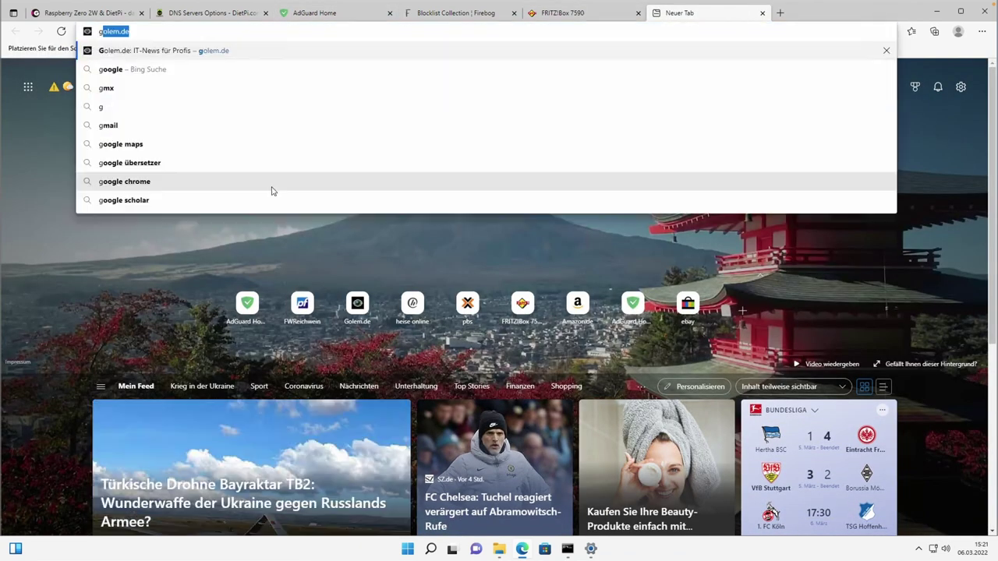
text(oogle.de)
key(Return)
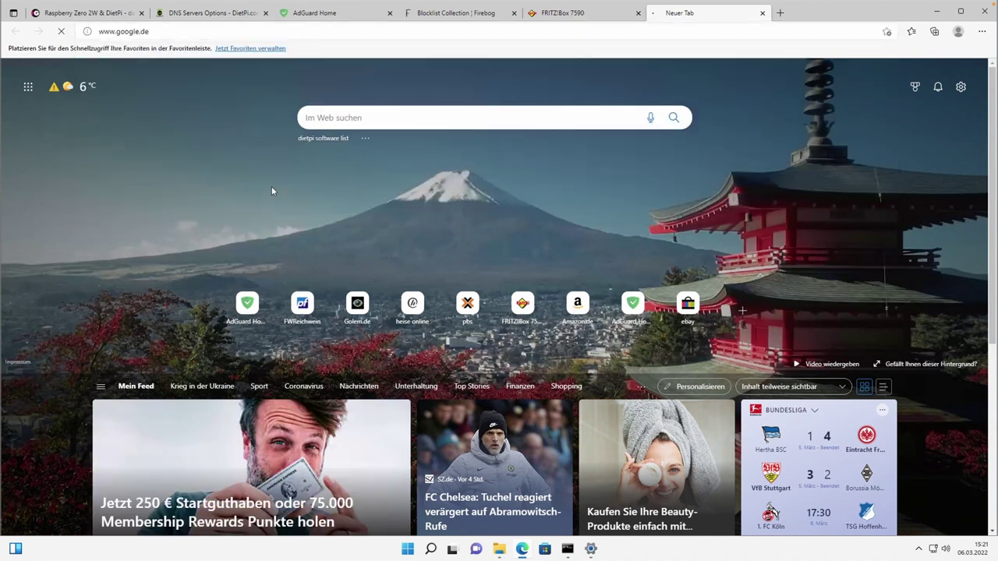
click(376, 250)
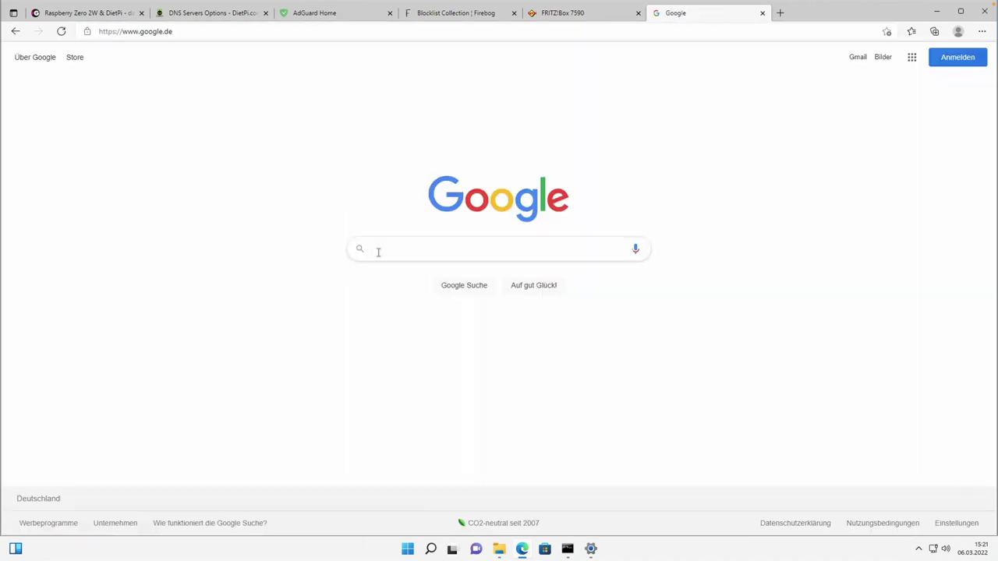
text(test)
key(Return)
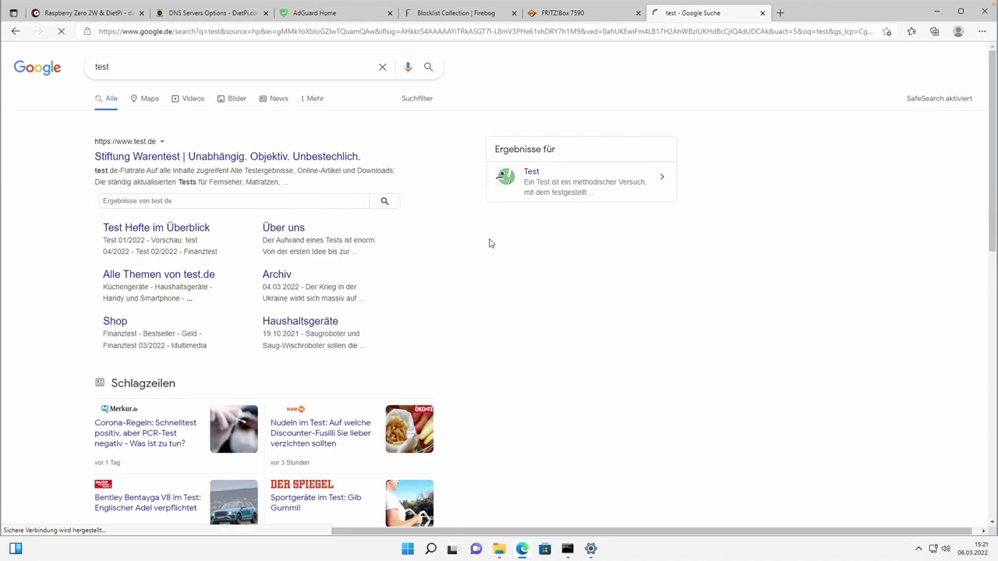
click(311, 15)
Show the Übersicht dashboard with 73 DNS queries and 16 blocked by filters (21.92%).
scroll(366, 131, up, 1)
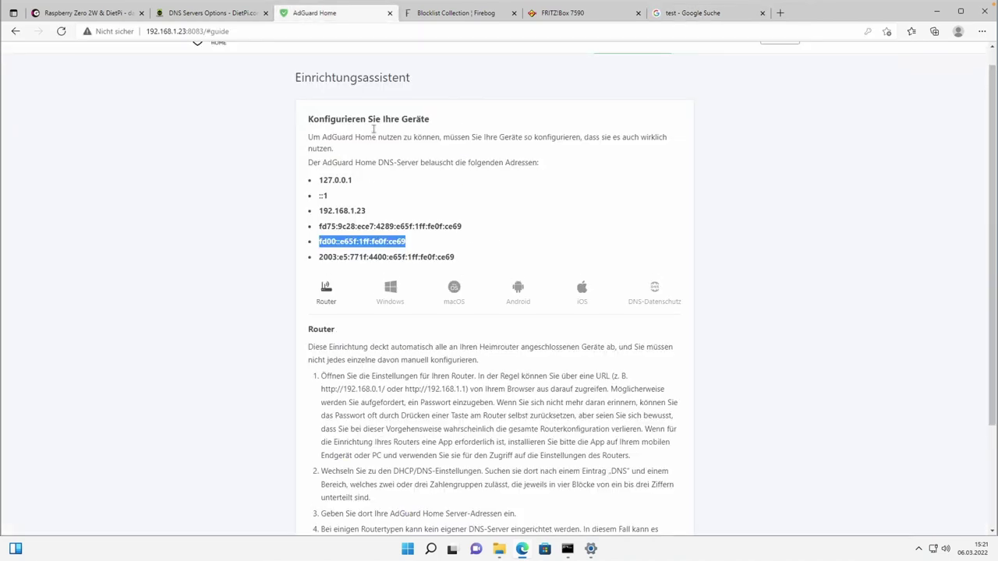
click(376, 59)
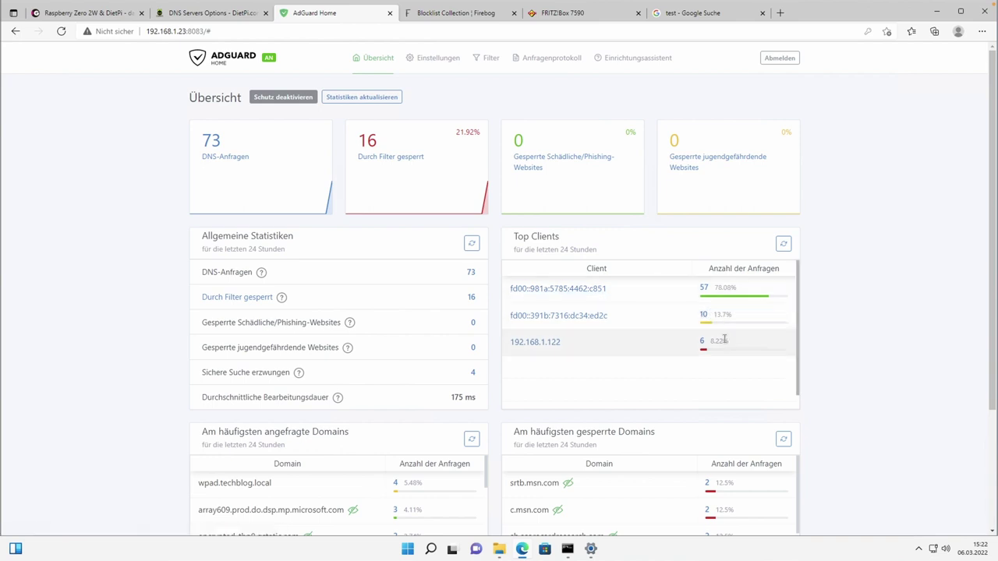
scroll(725, 340, down, 1)
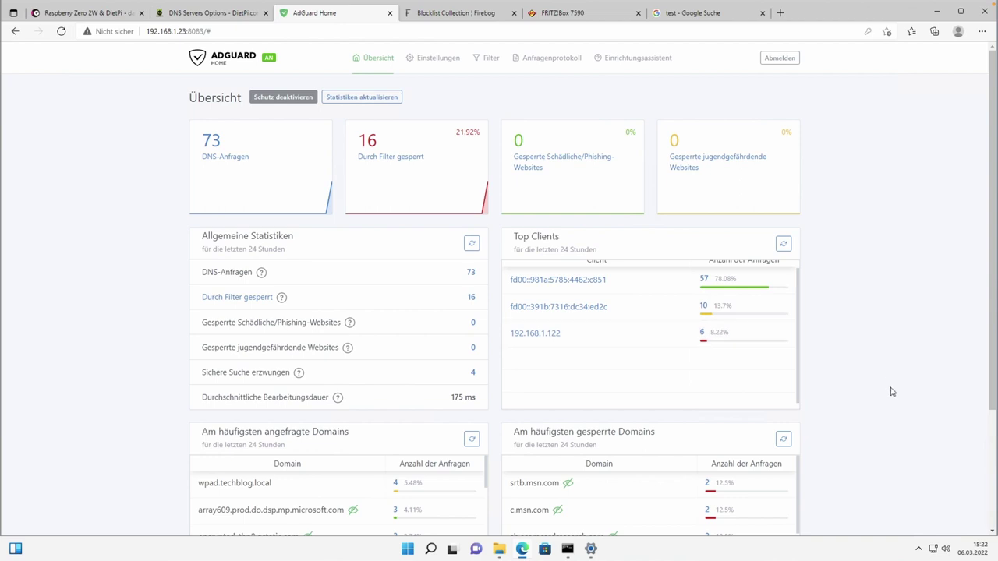
scroll(888, 384, down, 1)
scroll(888, 384, down, 3)
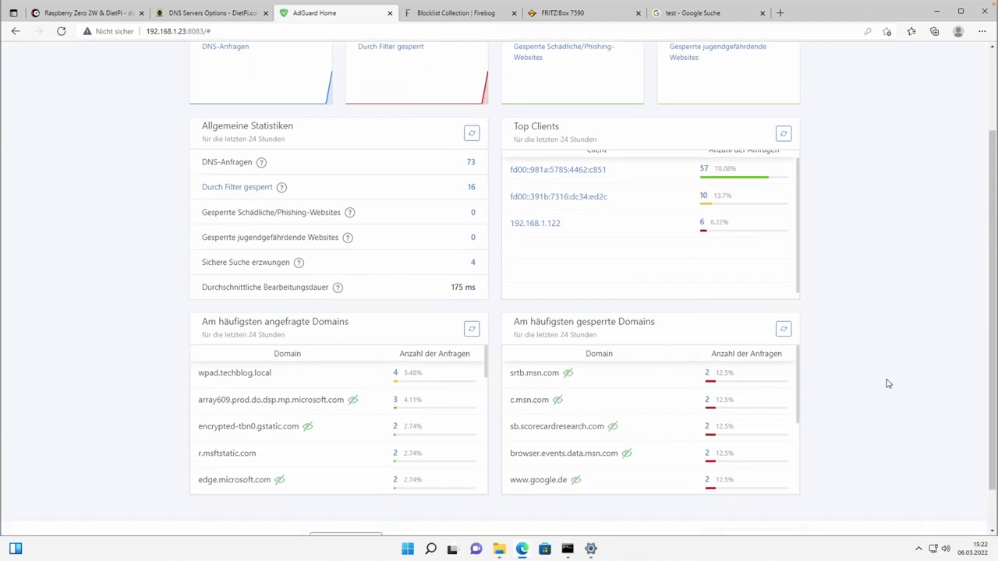